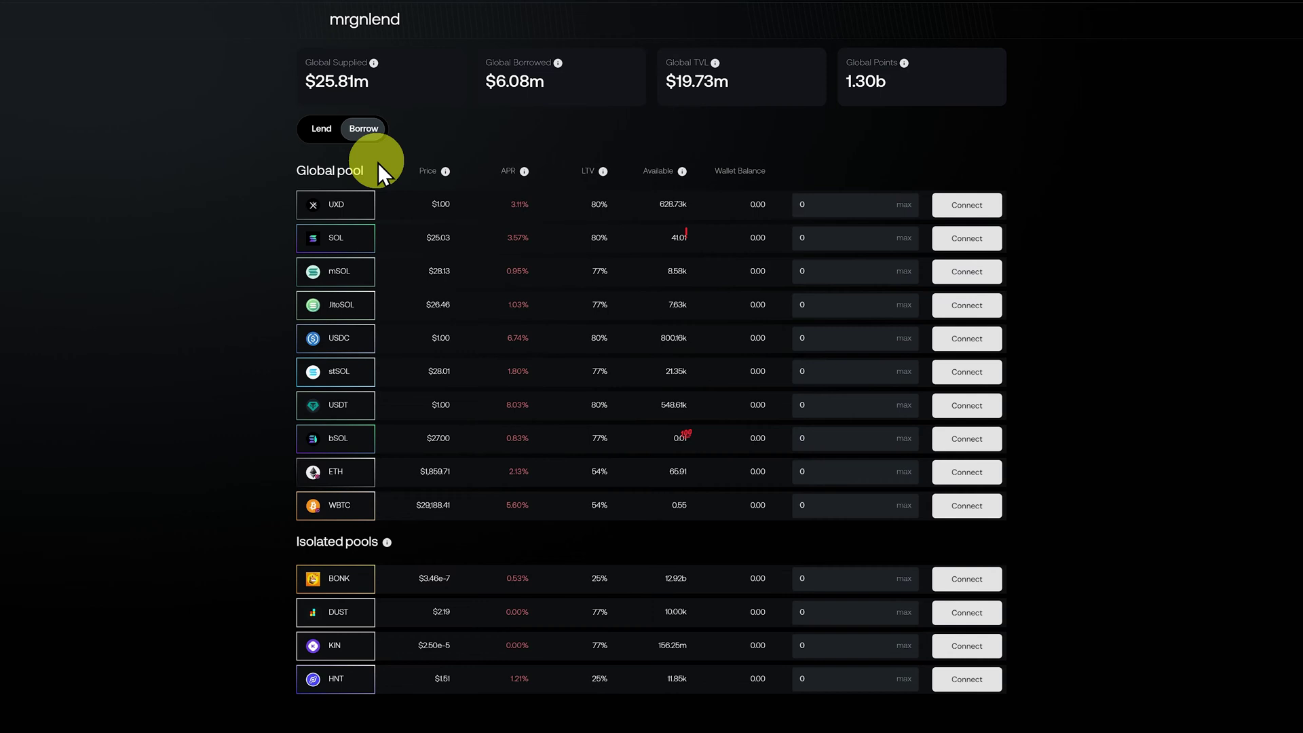
- Compare the pool's lending rates with its borrowing rates
{"action": "left_click", "coordinate": [327, 136]}
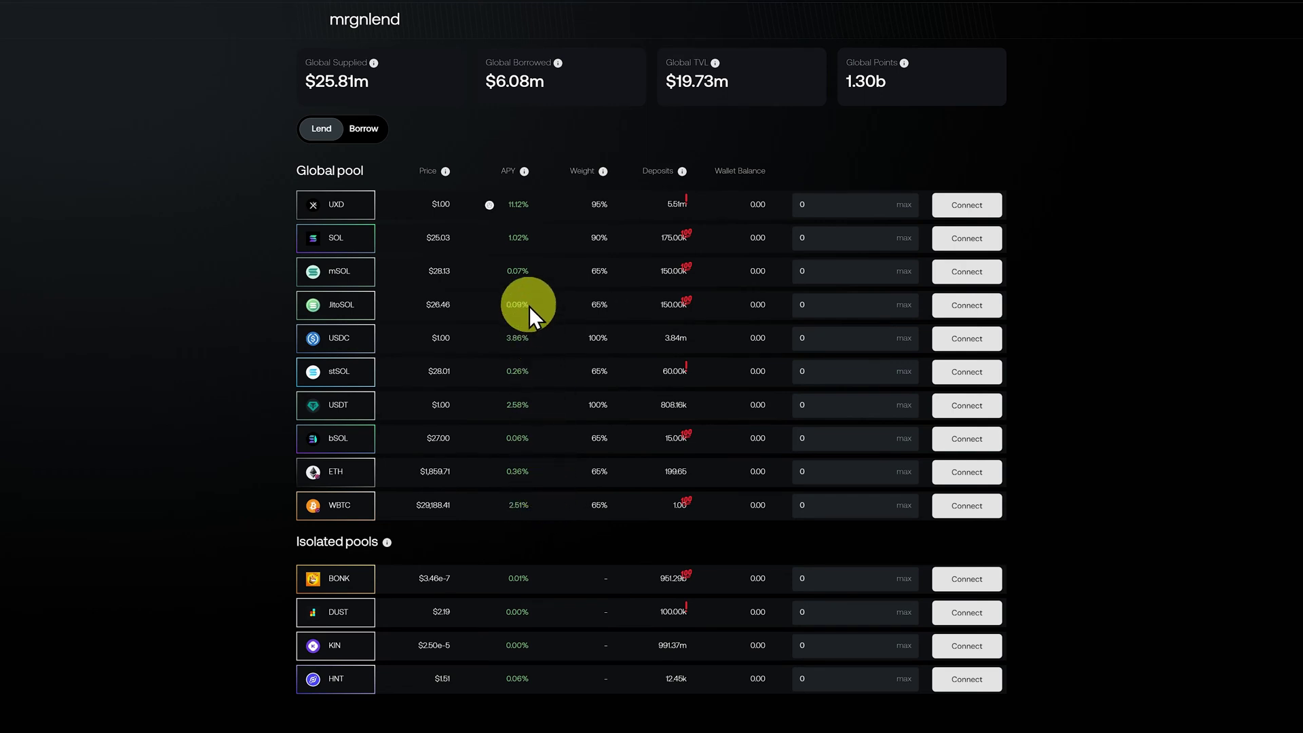
{"action": "left_click", "coordinate": [363, 129]}
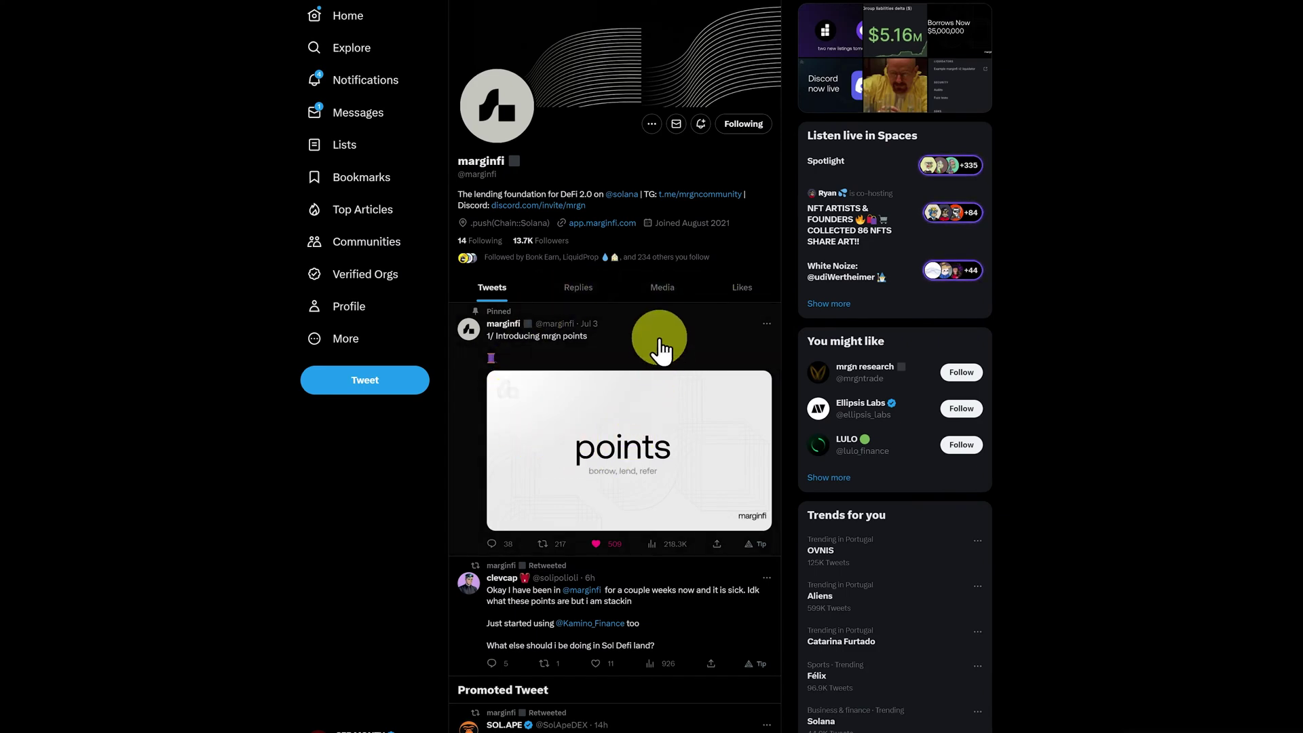
- Read the pinned 'Introducing mrgn points' thread through its lending, borrowing and referral rules
{"action": "left_click", "coordinate": [663, 346]}
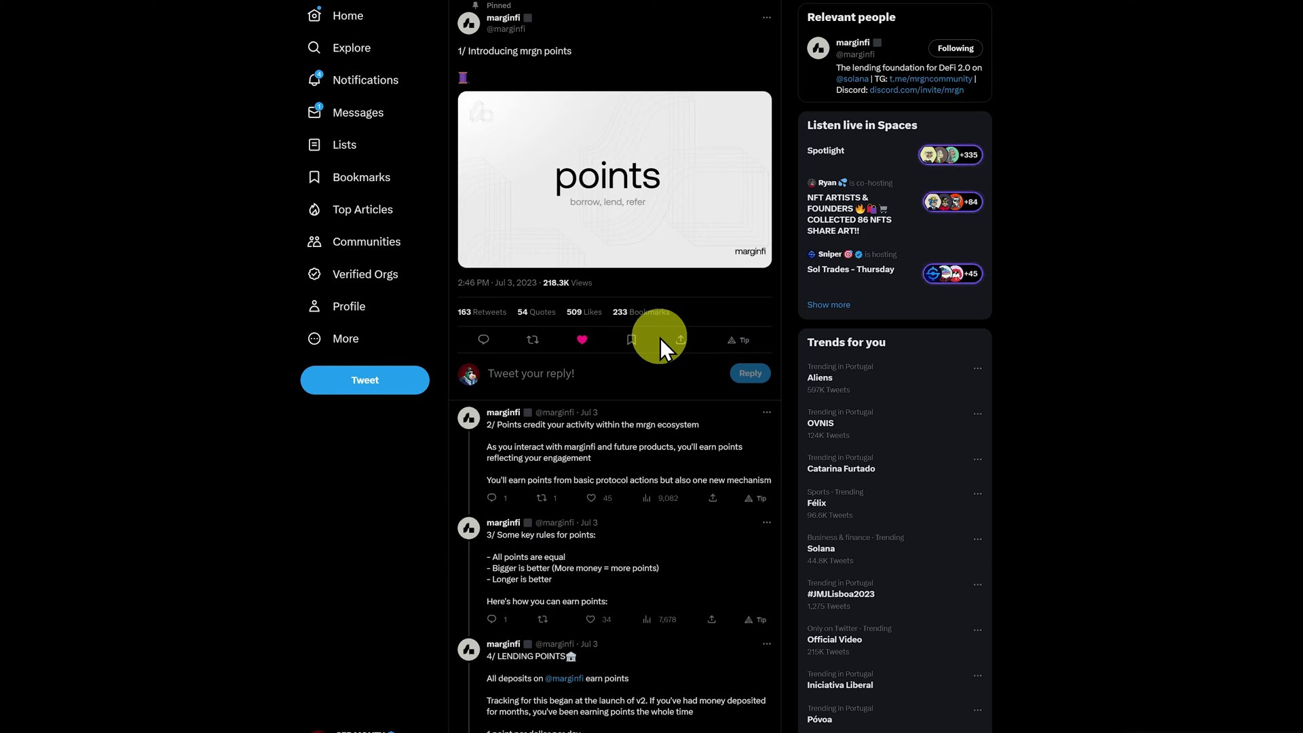
{"action": "scroll", "coordinate": [672, 339], "scroll_direction": "down", "scroll_amount": 4}
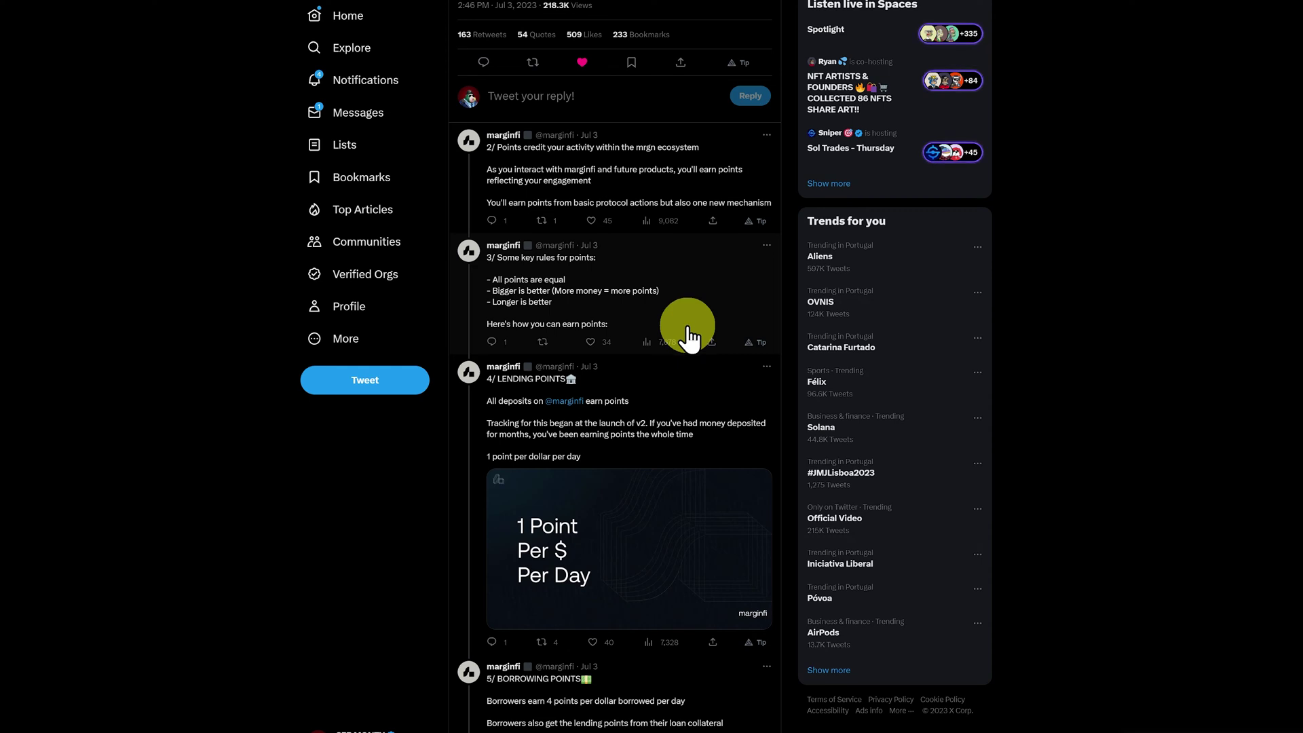
{"action": "scroll", "coordinate": [687, 333], "scroll_direction": "down", "scroll_amount": 6}
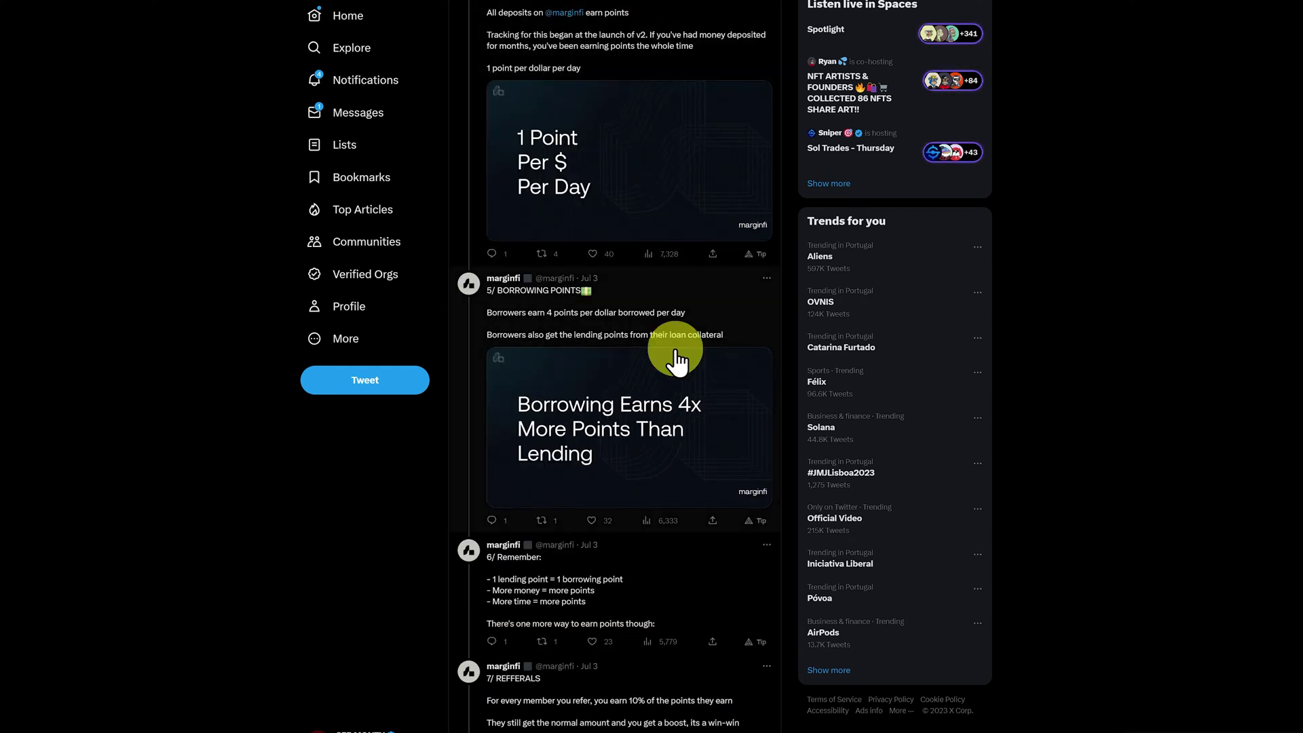
{"action": "scroll", "coordinate": [677, 360], "scroll_direction": "down", "scroll_amount": 5}
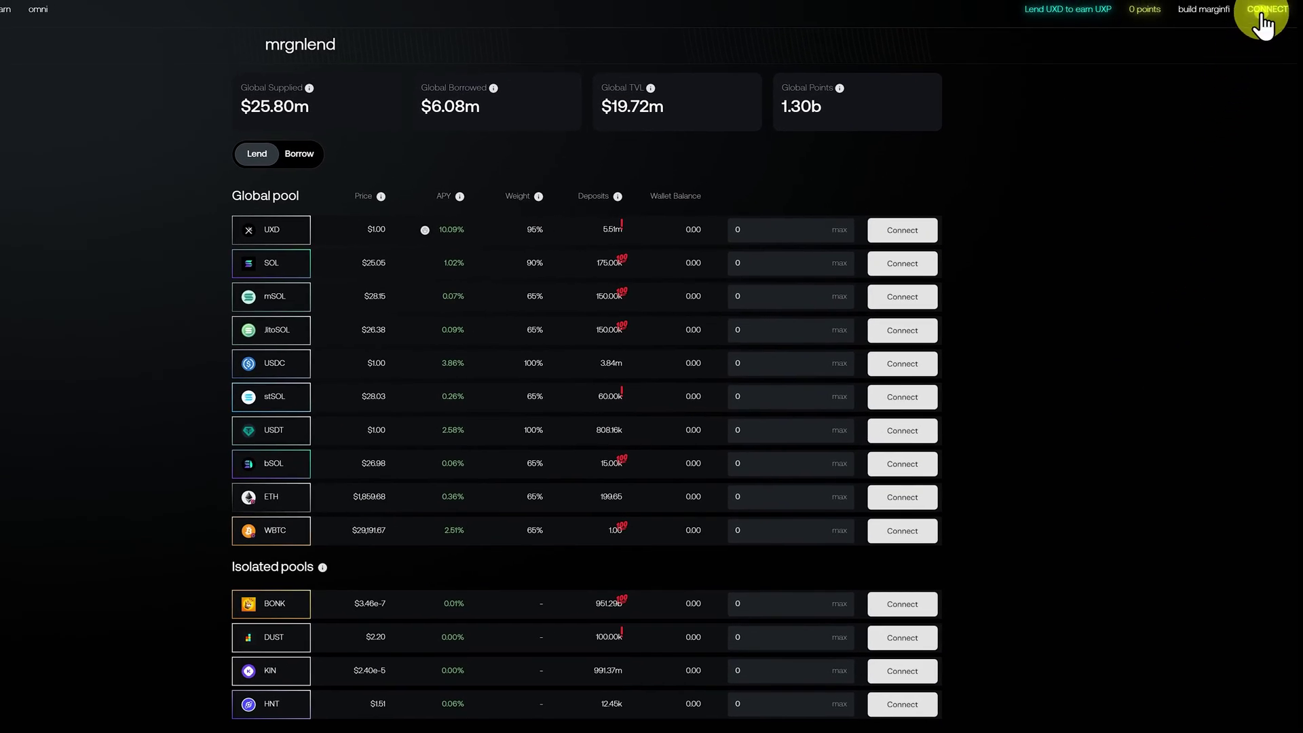
- Connect the Phantom wallet to mrgnlend, approving the connection and the sign-in
{"action": "left_click", "coordinate": [1261, 13]}
{"action": "left_click", "coordinate": [615, 427]}
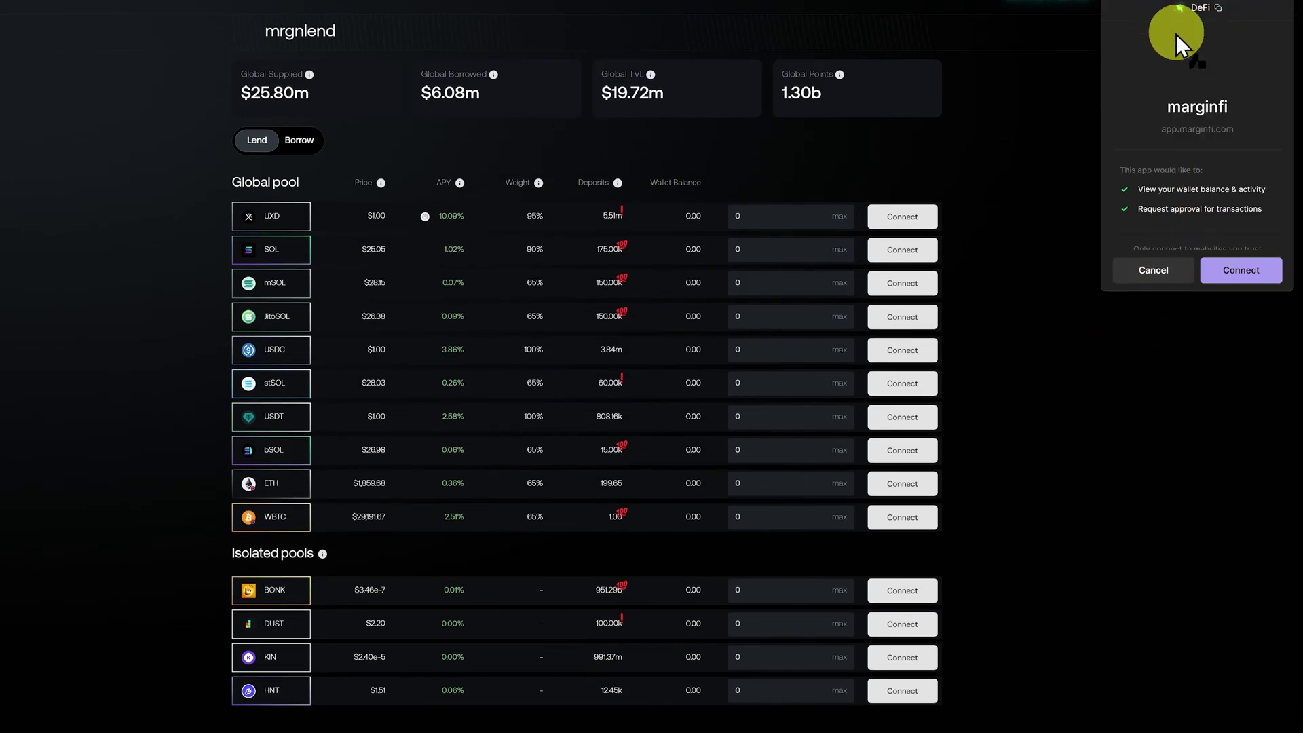
{"action": "left_click", "coordinate": [1253, 271]}
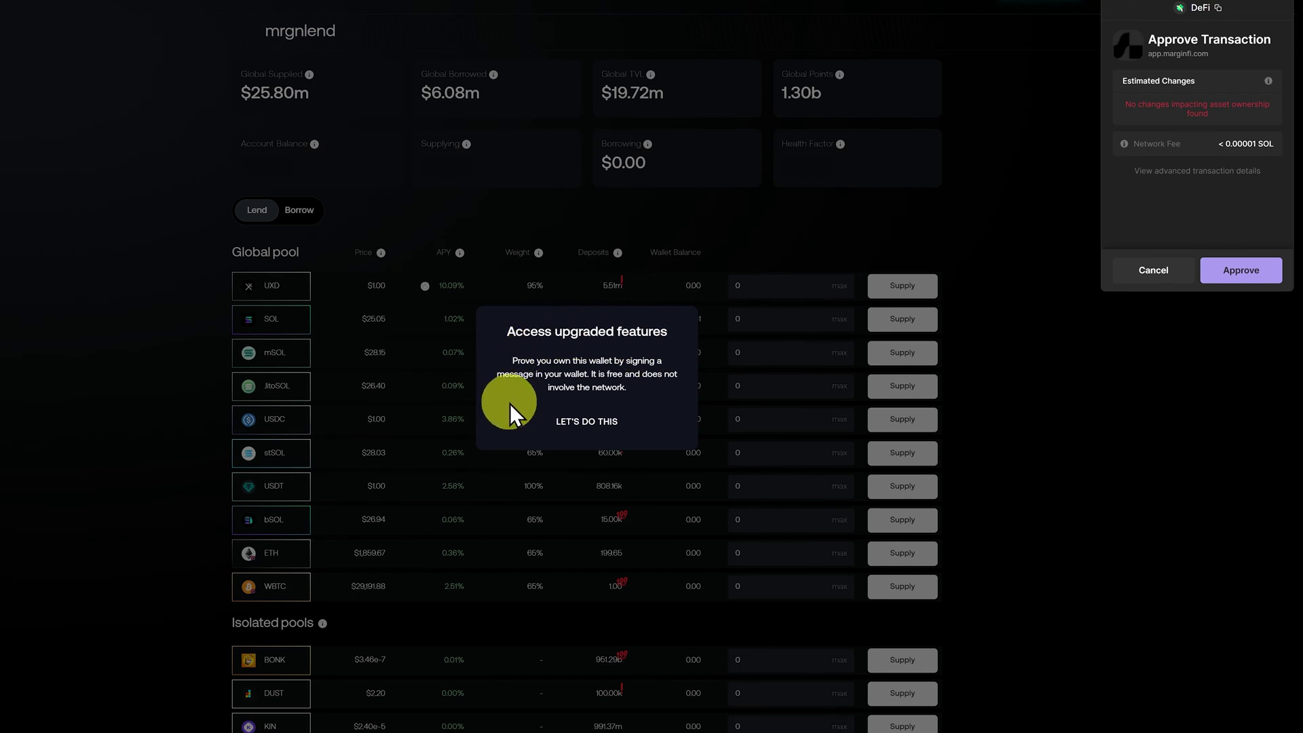
{"action": "left_click", "coordinate": [1248, 274]}
{"action": "left_click", "coordinate": [591, 424]}
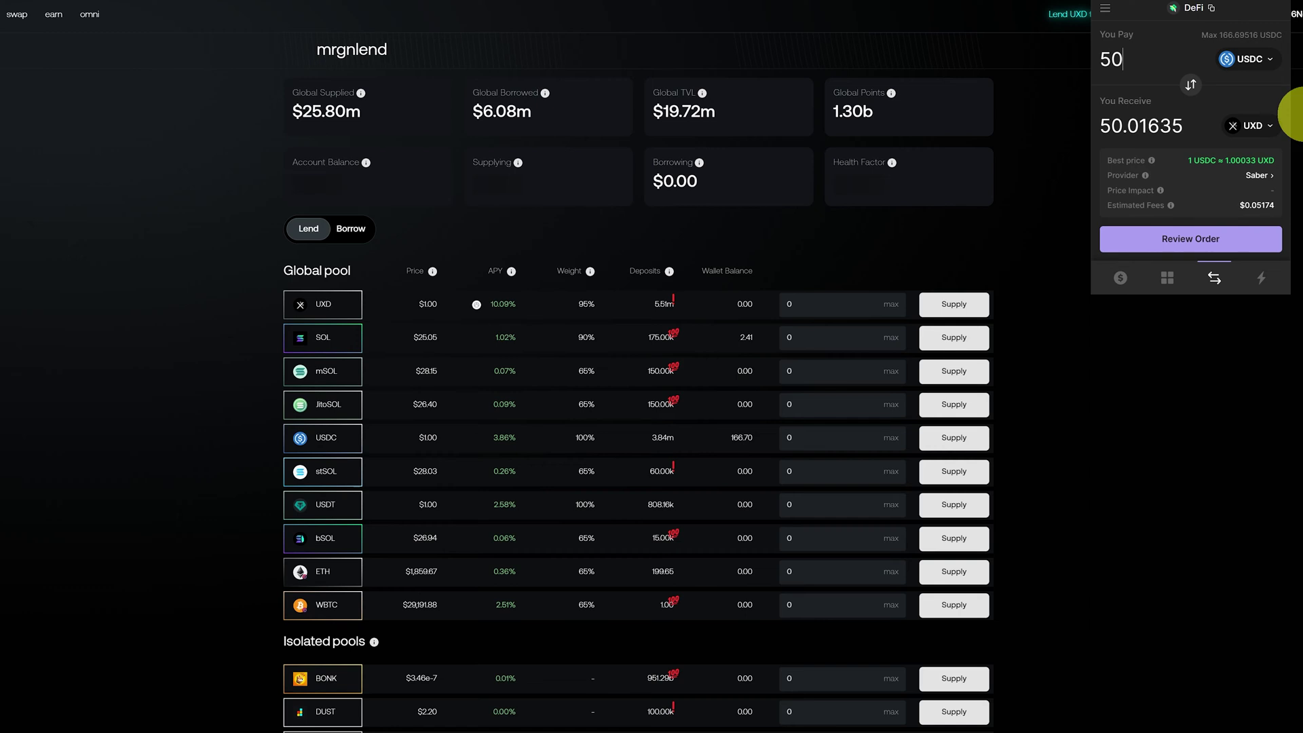
- Swap 50 USDC for about 50.02 UXD in Phantom, then enter the full UXD balance
{"action": "left_click", "coordinate": [1264, 241]}
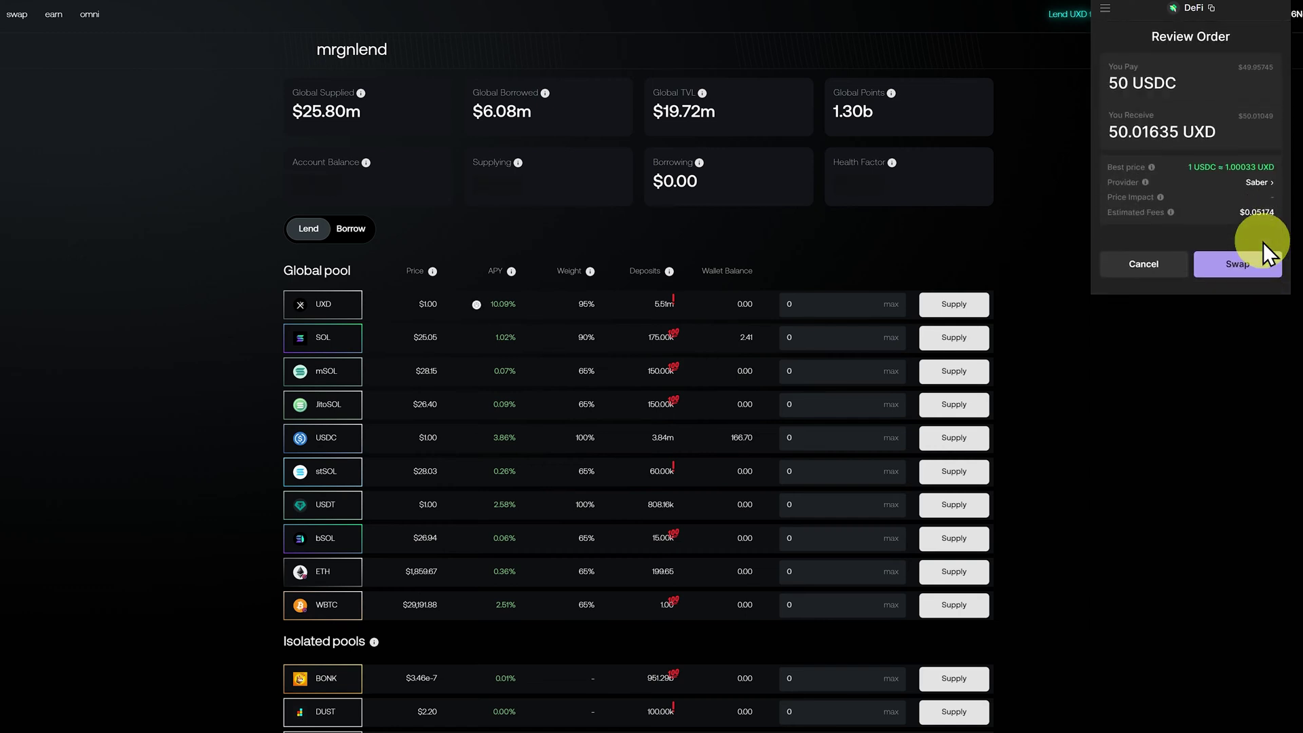
{"action": "left_click", "coordinate": [1263, 262]}
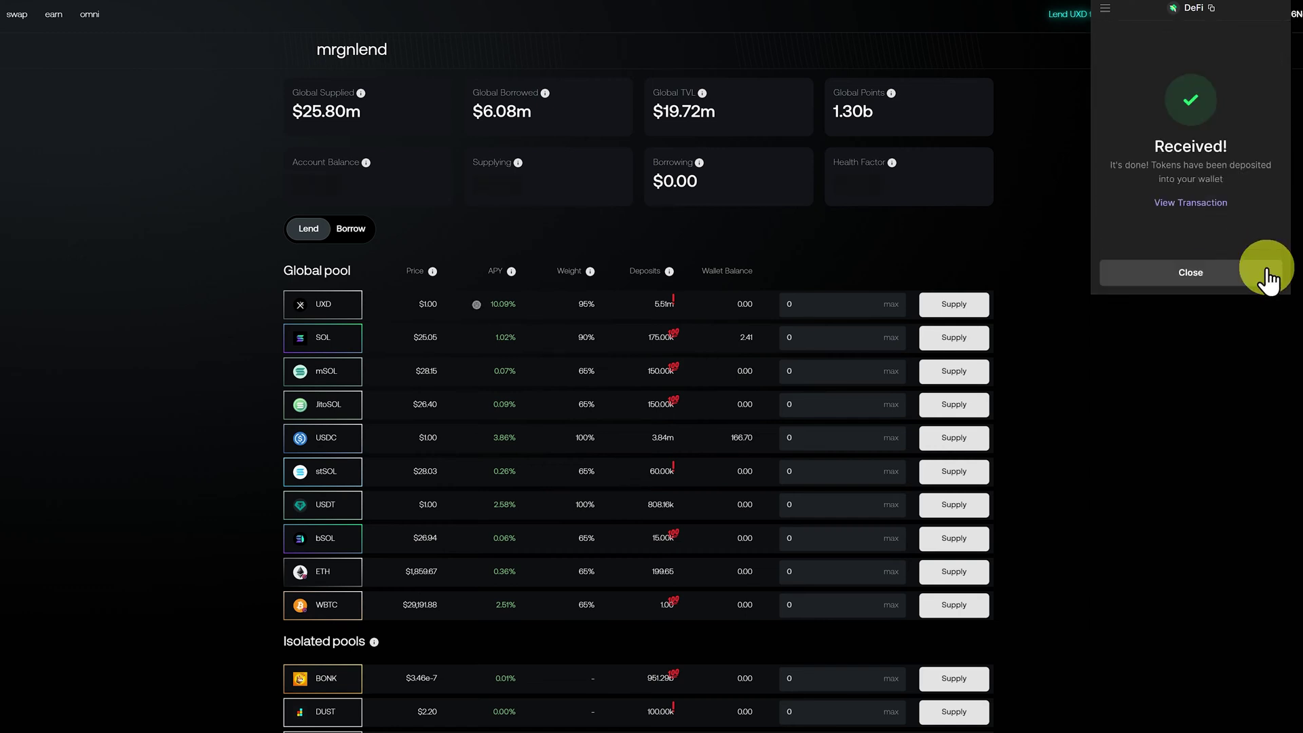
{"action": "left_click", "coordinate": [1267, 279]}
{"action": "left_click", "coordinate": [888, 304]}
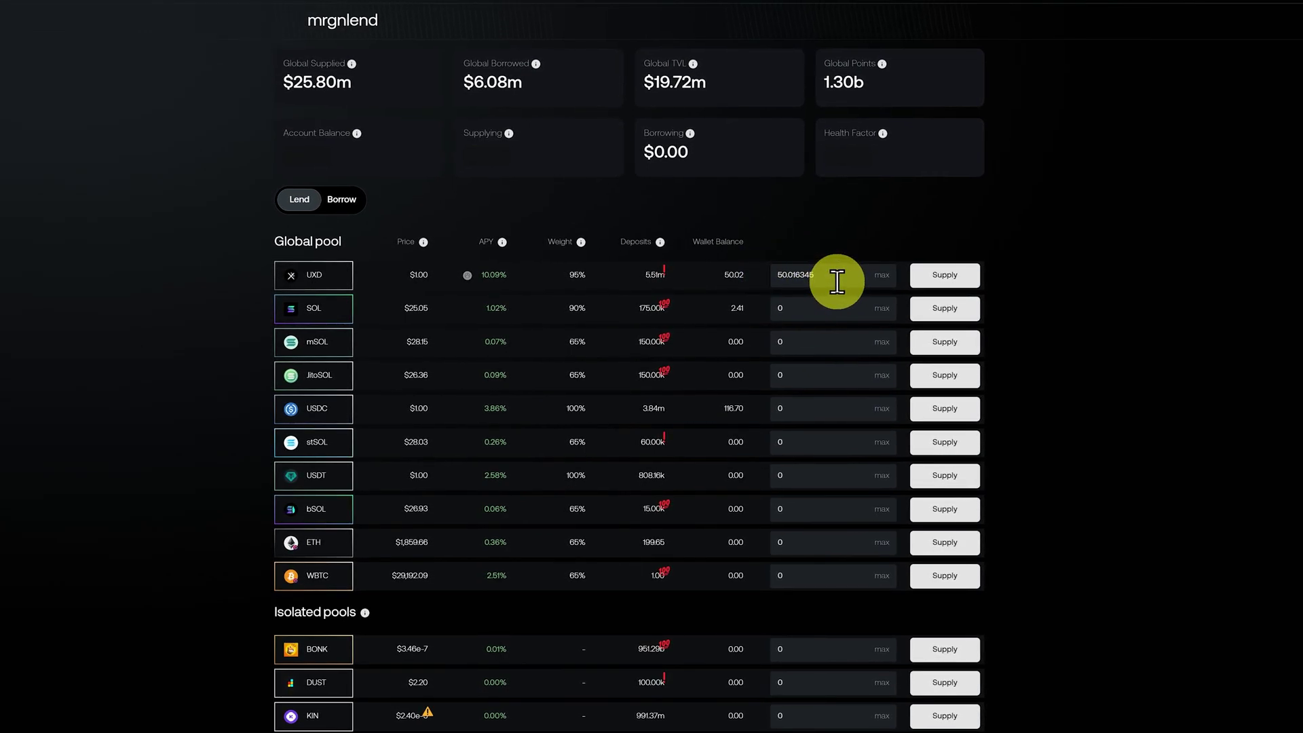
- Supply the full 50.02 UXD balance, approving account creation and the deposit
{"action": "double_click", "coordinate": [844, 275]}
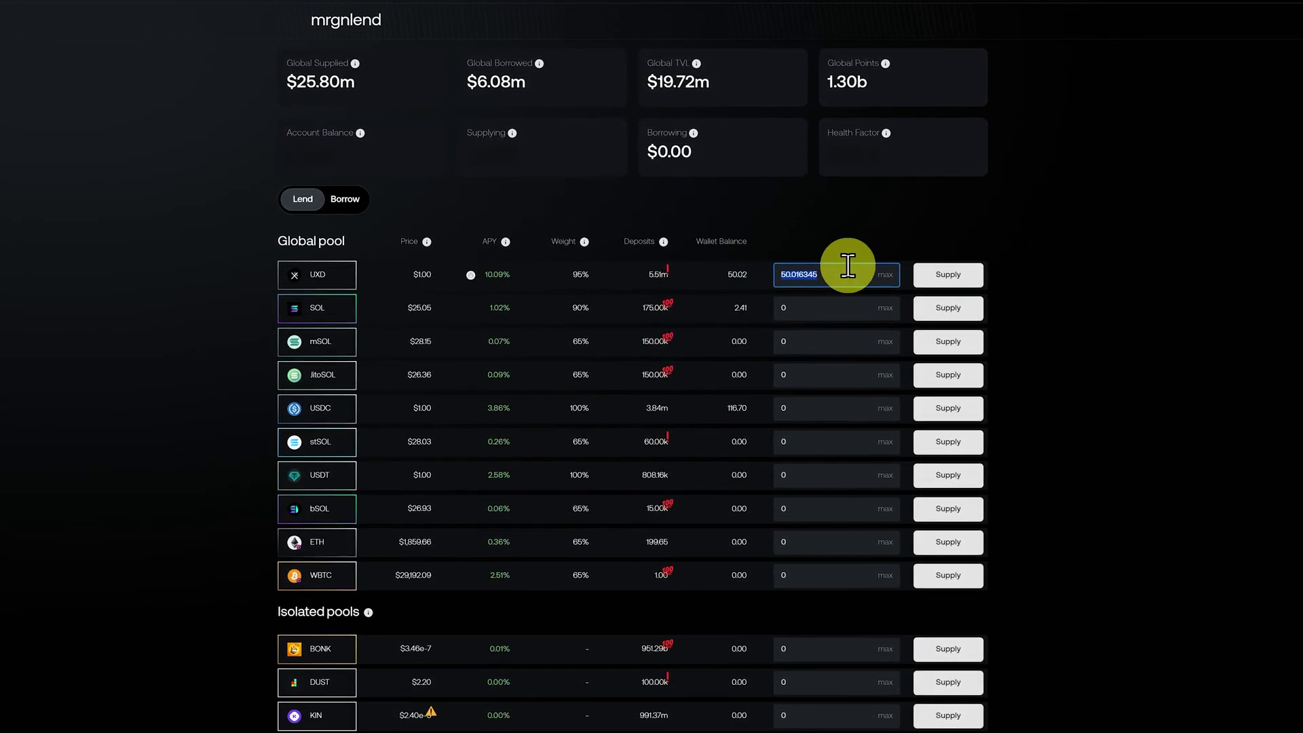
{"action": "type", "text": "10"}
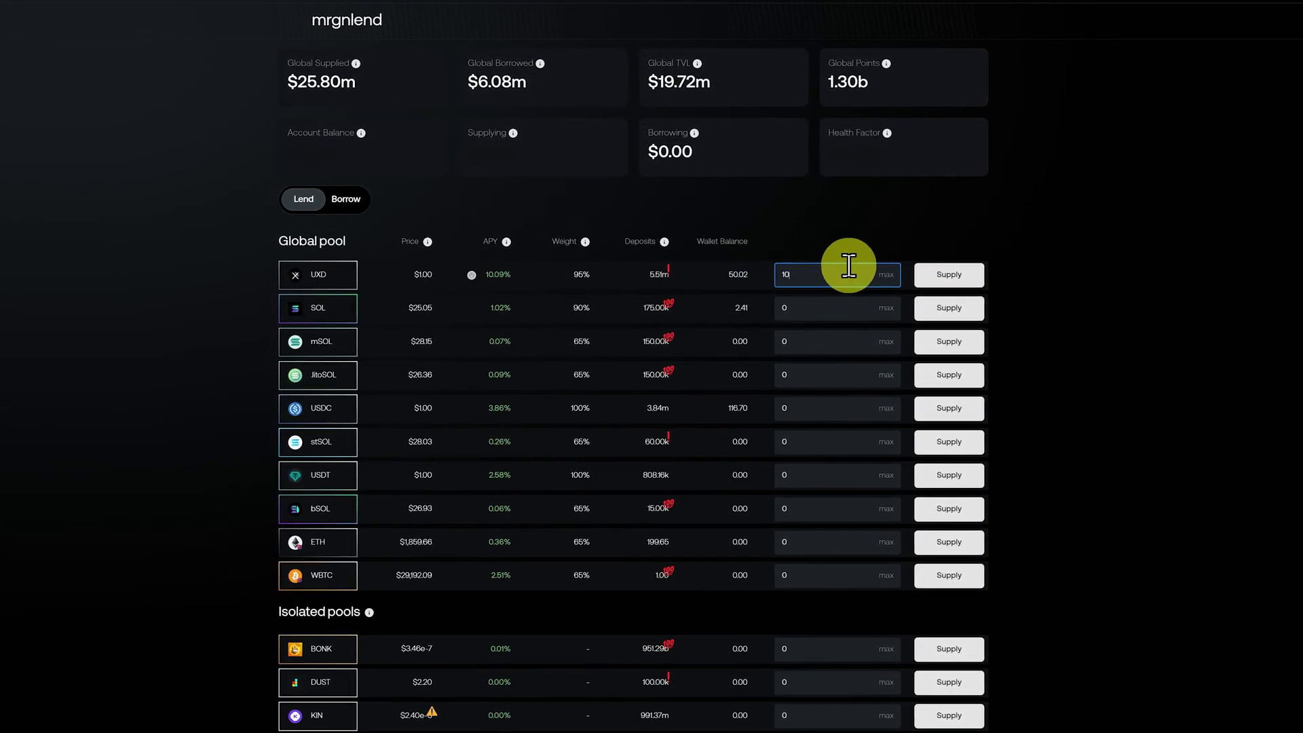
{"action": "left_click", "coordinate": [888, 274]}
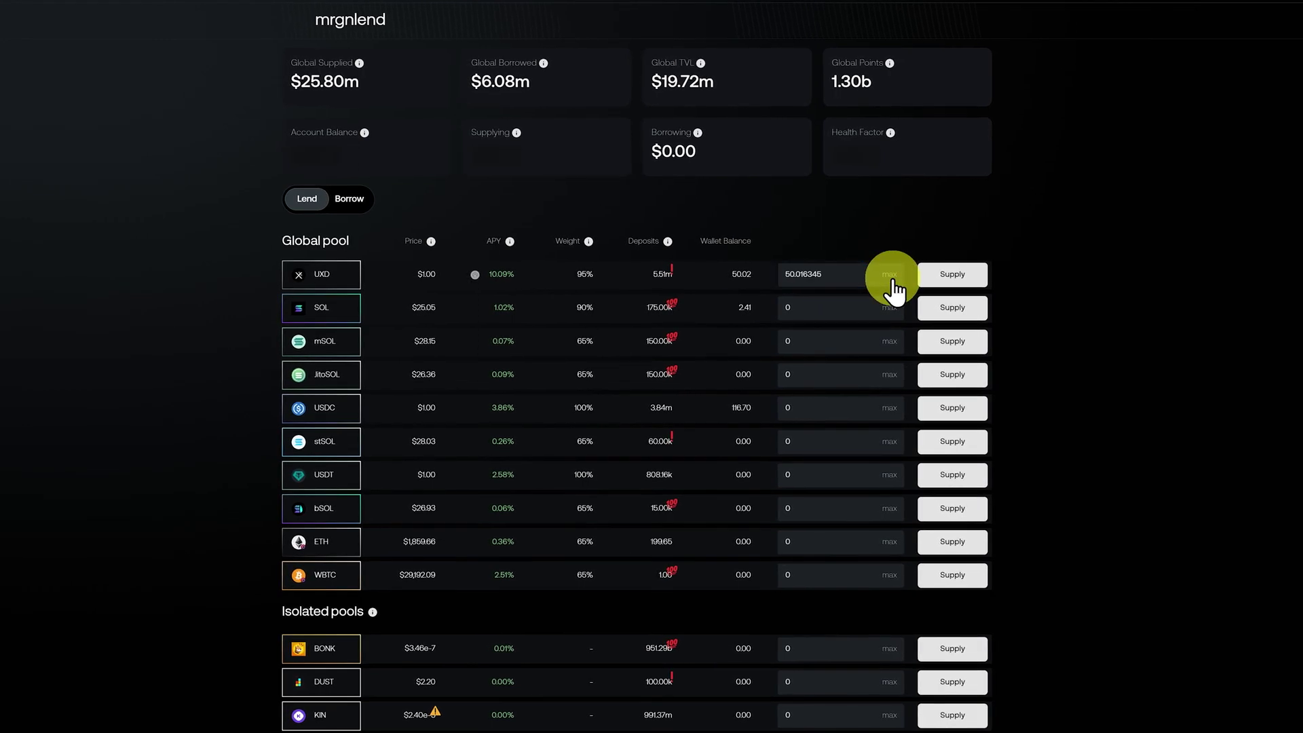
{"action": "left_click", "coordinate": [942, 278]}
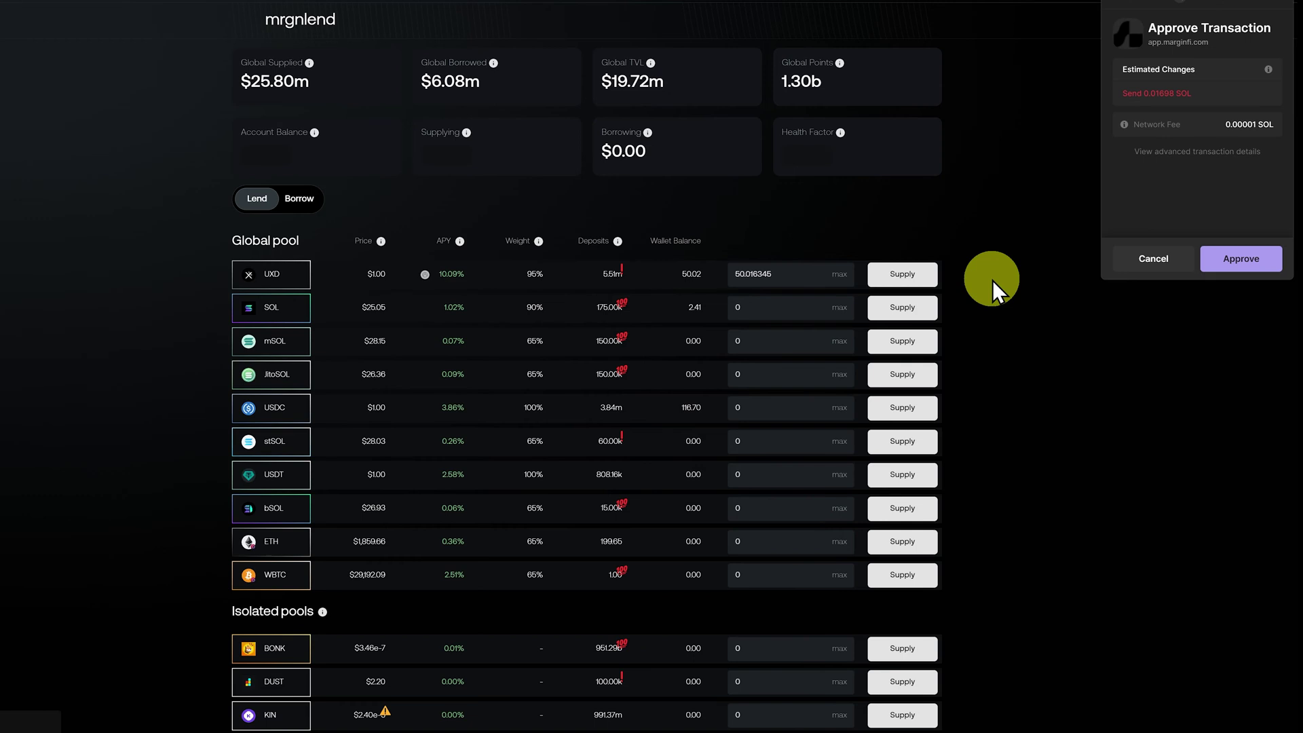
{"action": "left_click", "coordinate": [1226, 271]}
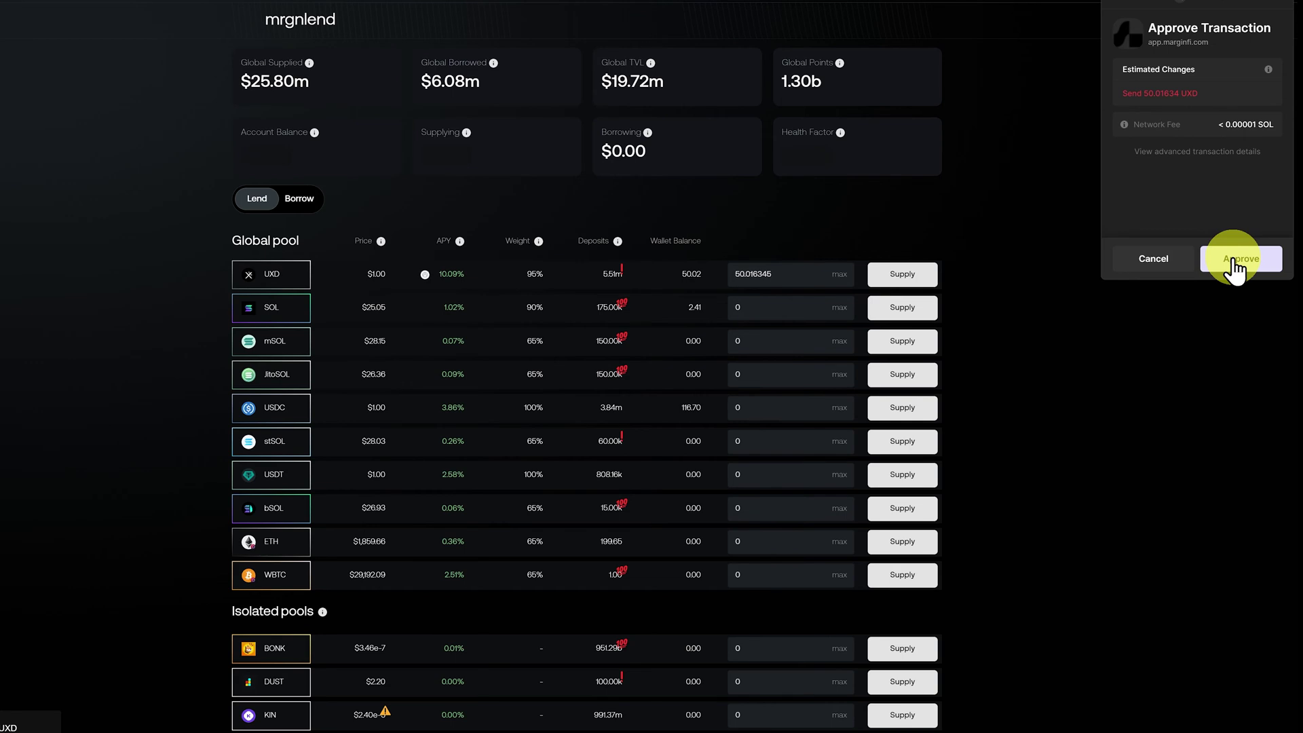
{"action": "left_click", "coordinate": [1233, 261]}
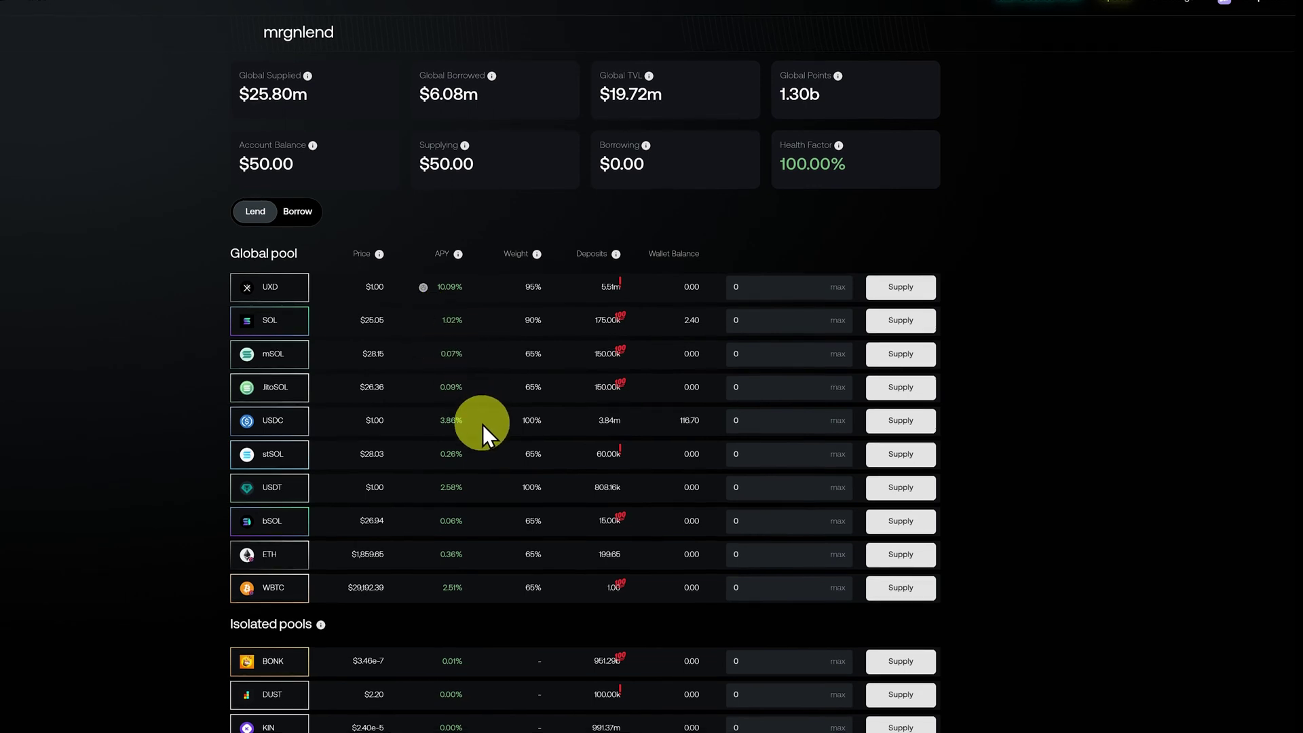
- Supply the remaining 116.70 USDC, approving the deposit in Phantom
{"action": "mouse_move", "coordinate": [623, 316]}
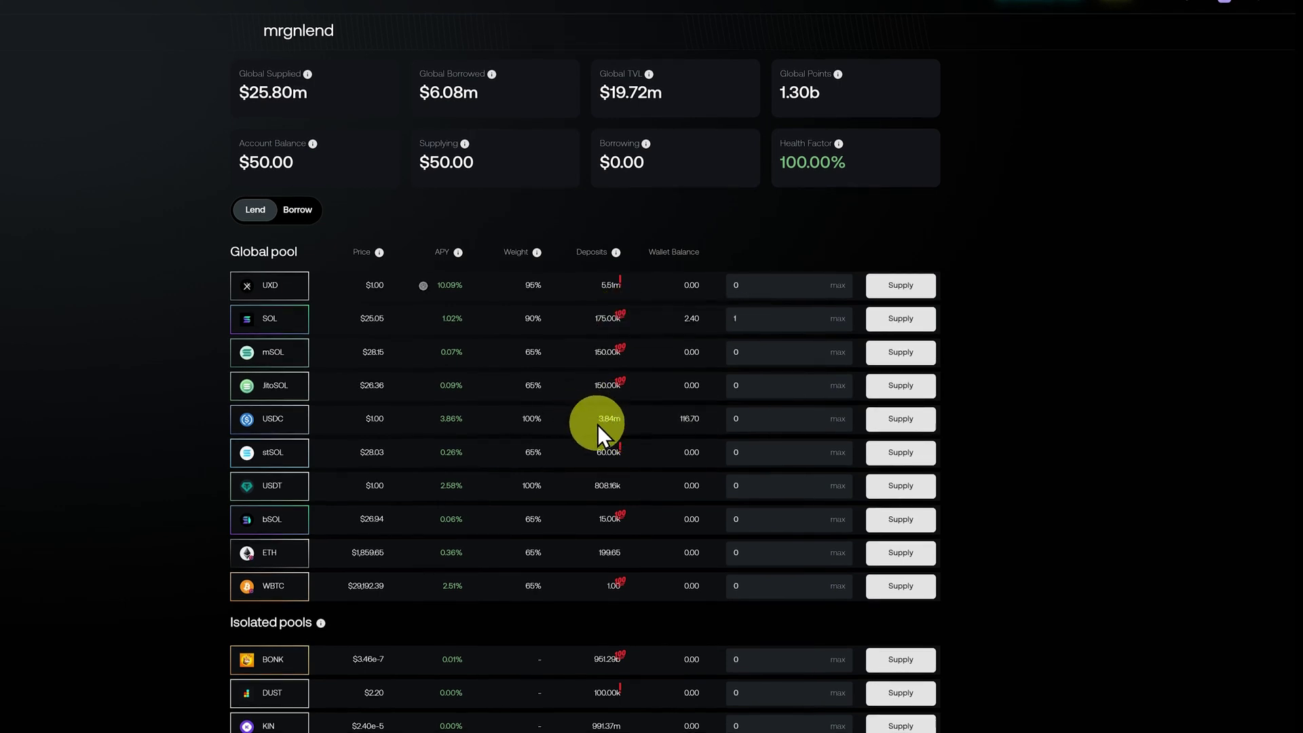
{"action": "left_click", "coordinate": [836, 426]}
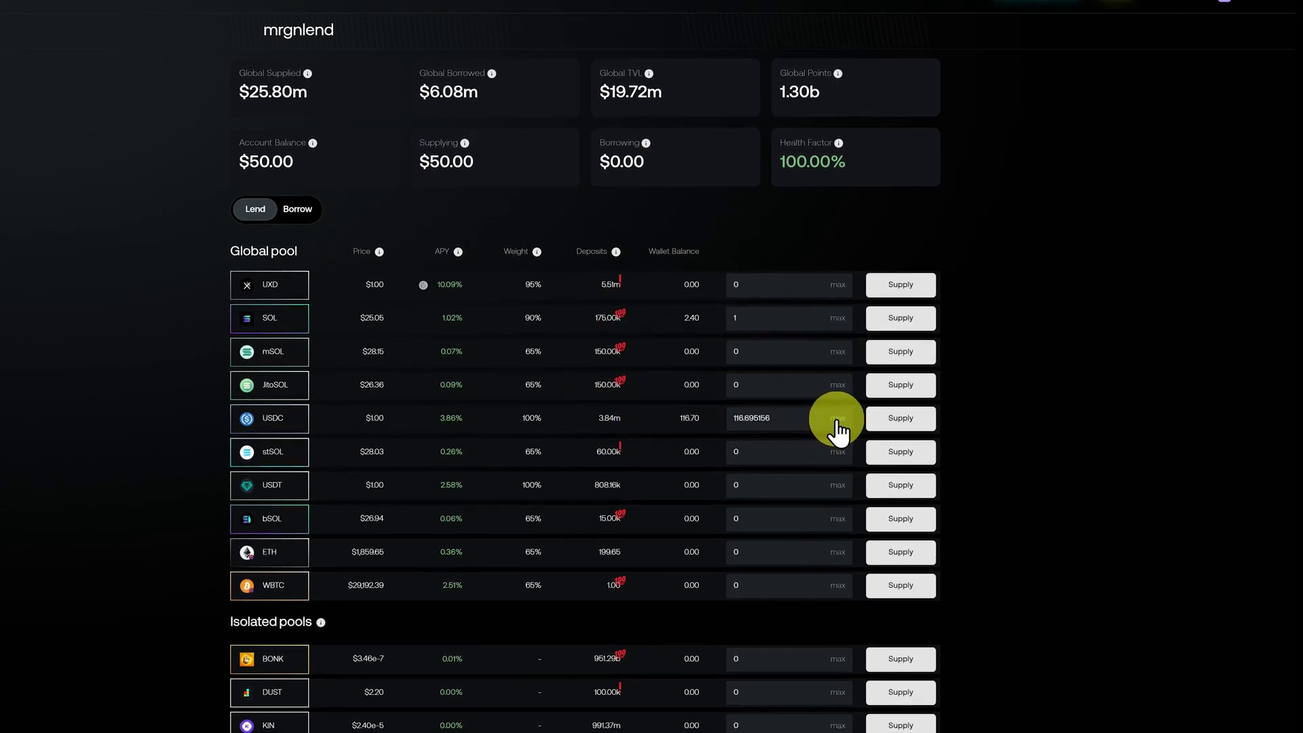
{"action": "left_click", "coordinate": [896, 427]}
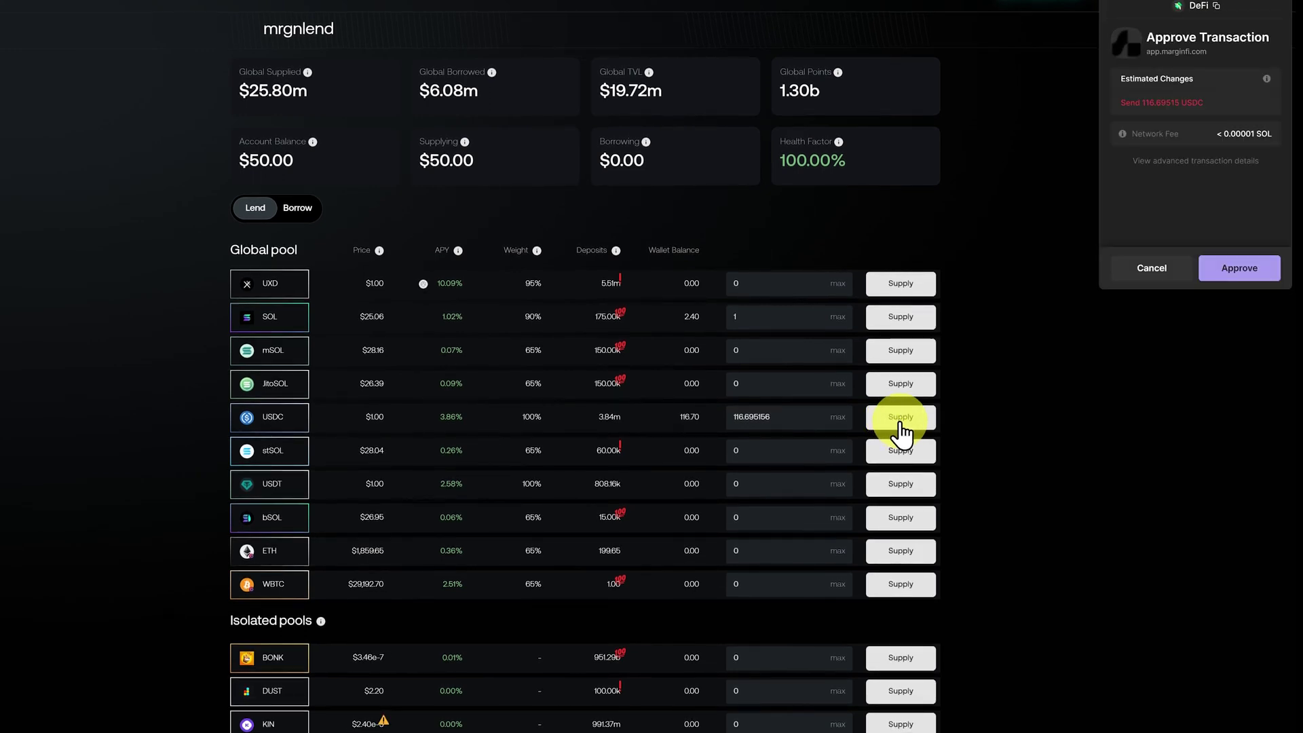
{"action": "left_click", "coordinate": [1214, 280]}
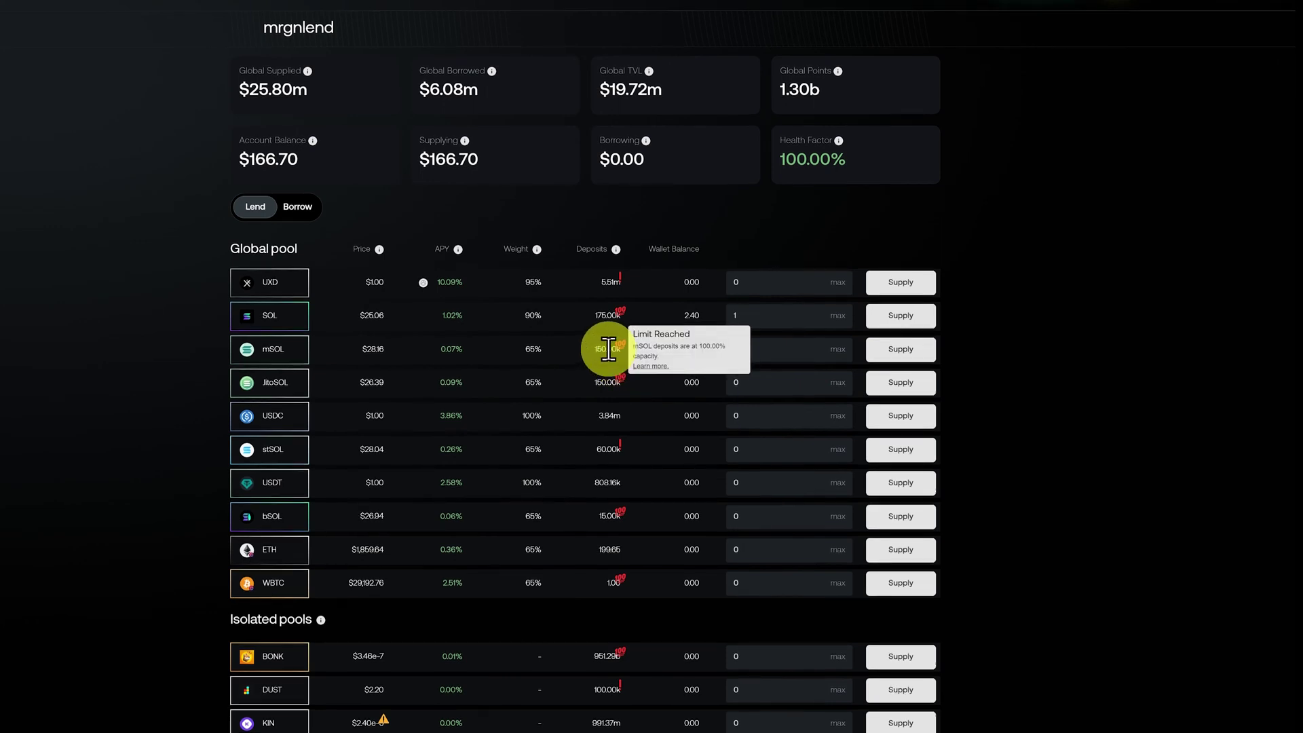
{"action": "mouse_move", "coordinate": [625, 456]}
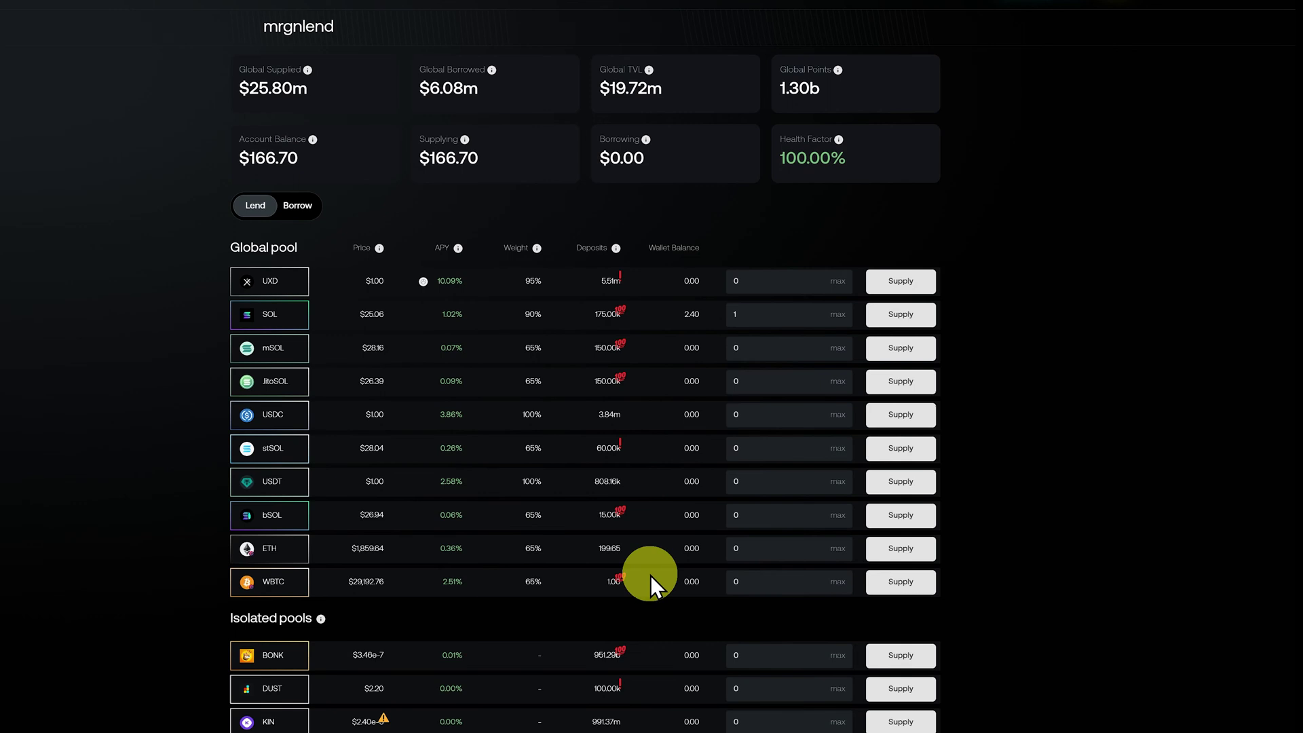
- Borrow 0.02 ETH against the stablecoin deposits and approve it in Phantom
{"action": "left_click", "coordinate": [299, 206]}
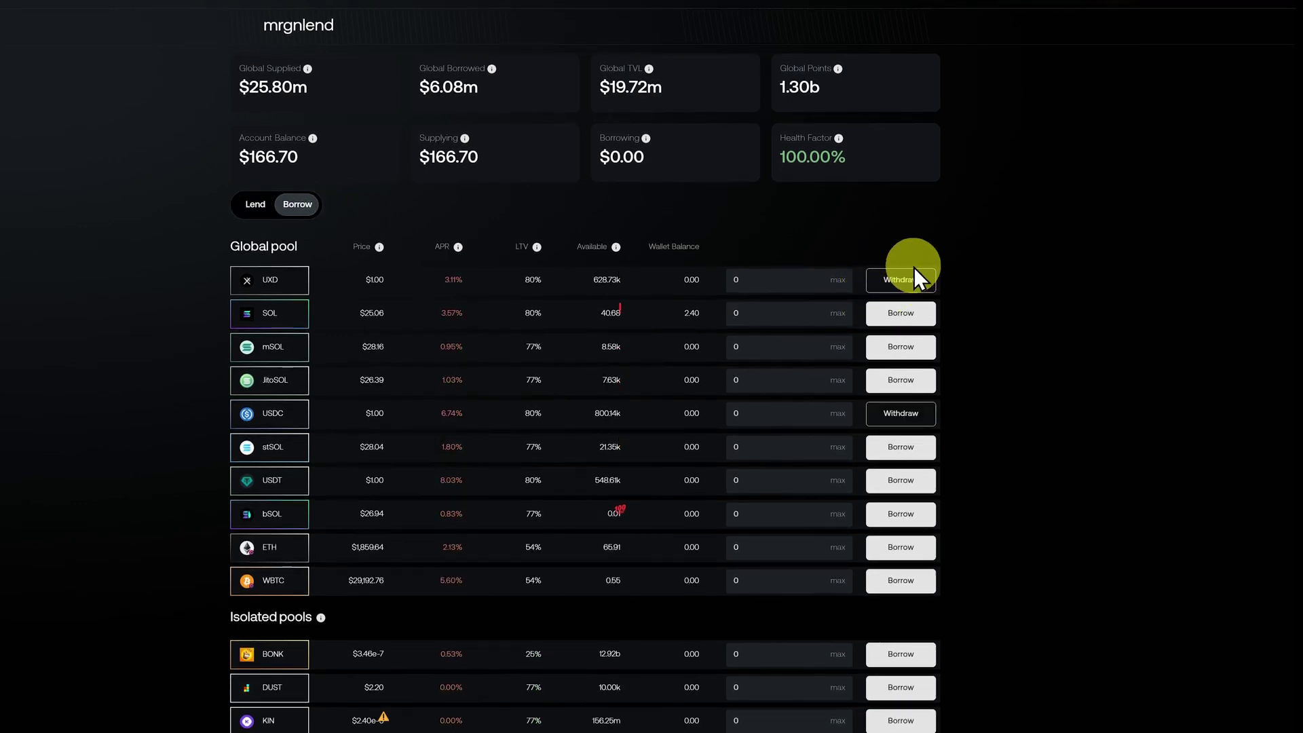
{"action": "left_click", "coordinate": [838, 280]}
{"action": "left_click", "coordinate": [837, 413]}
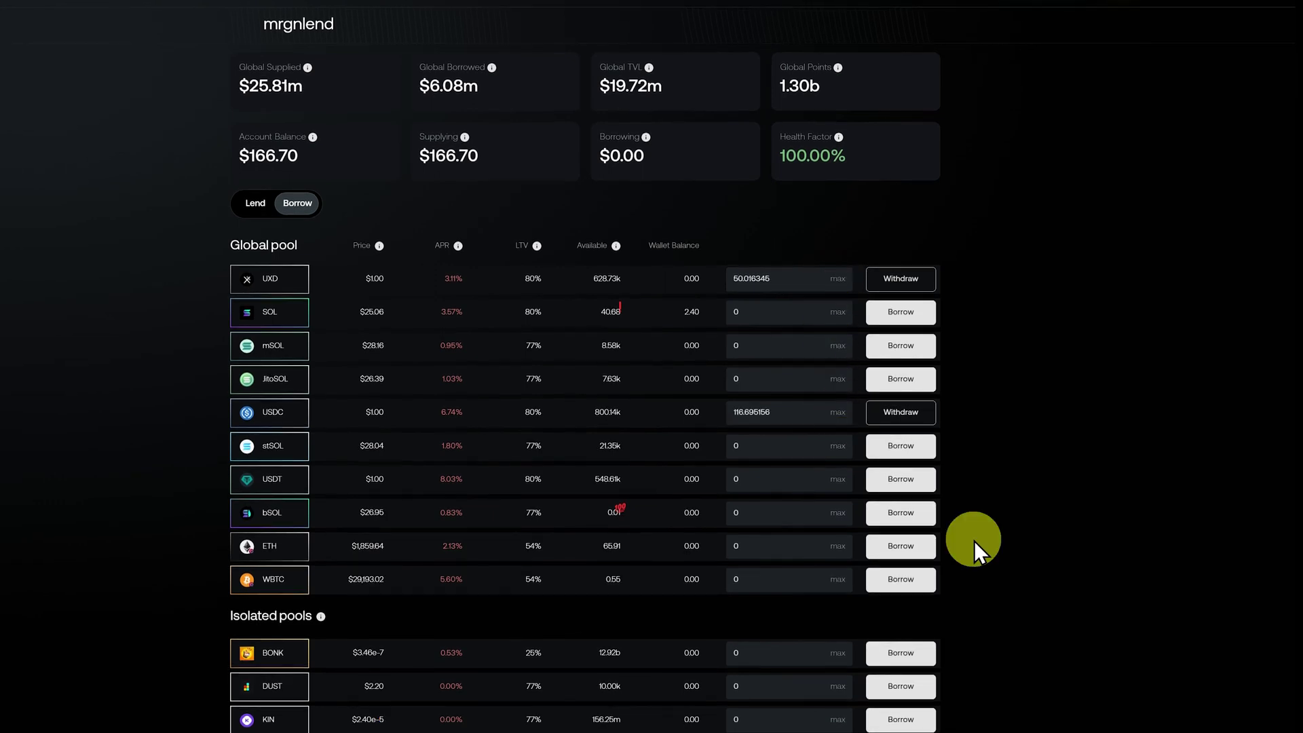
{"action": "scroll", "coordinate": [839, 562], "scroll_direction": "up", "scroll_amount": 1}
{"action": "left_click", "coordinate": [838, 557]}
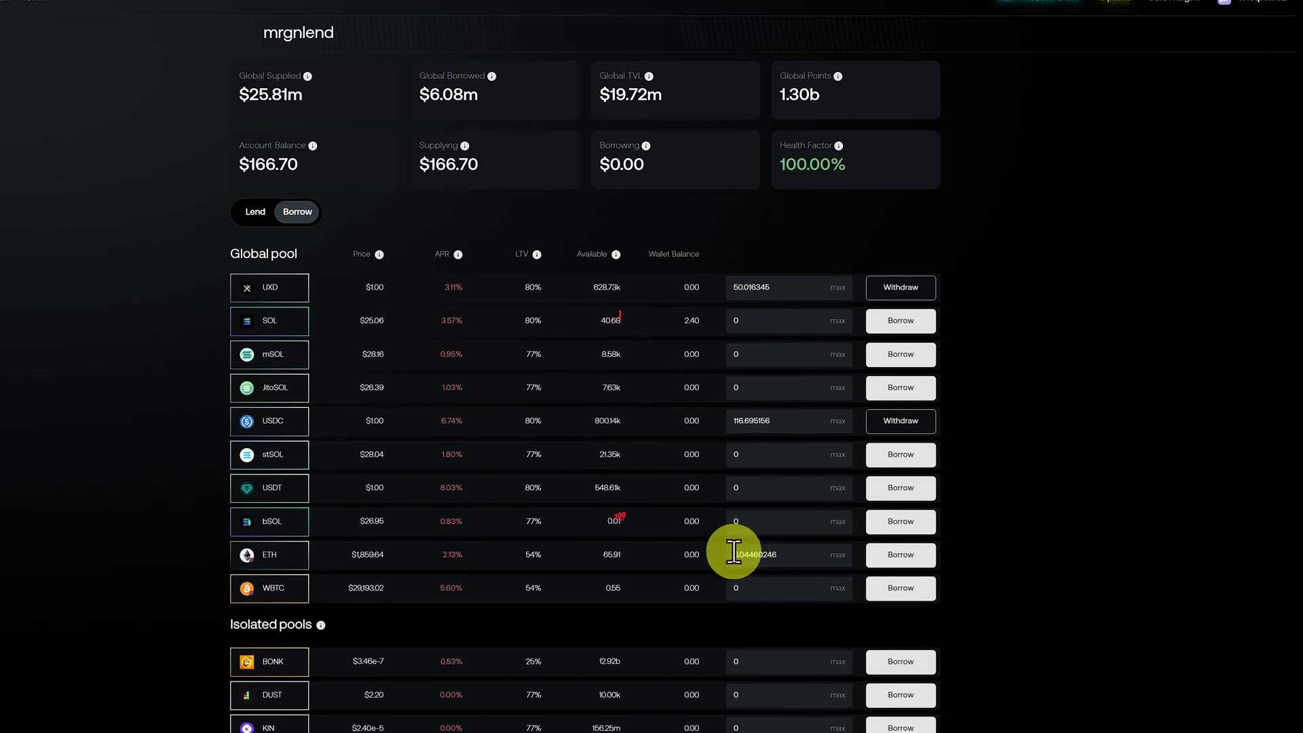
{"action": "double_click", "coordinate": [788, 560]}
{"action": "type", "text": "0.02"}
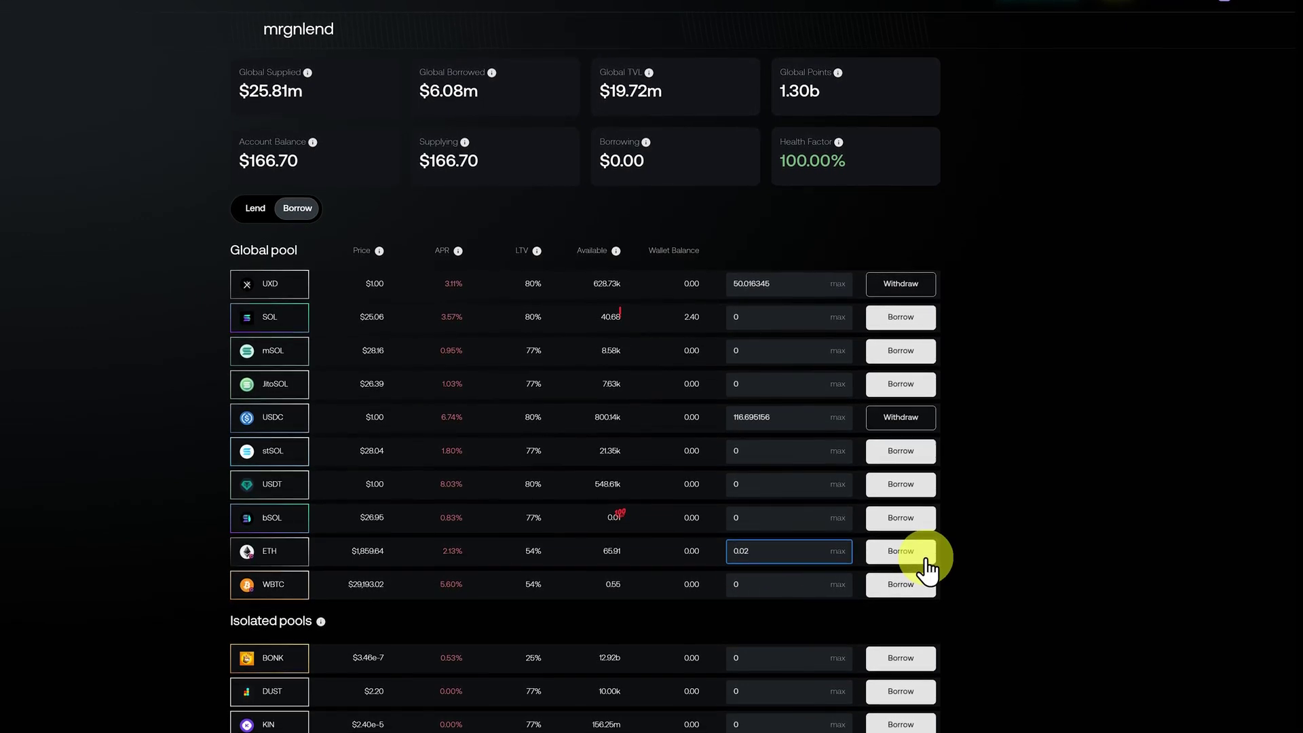
{"action": "left_click", "coordinate": [920, 564]}
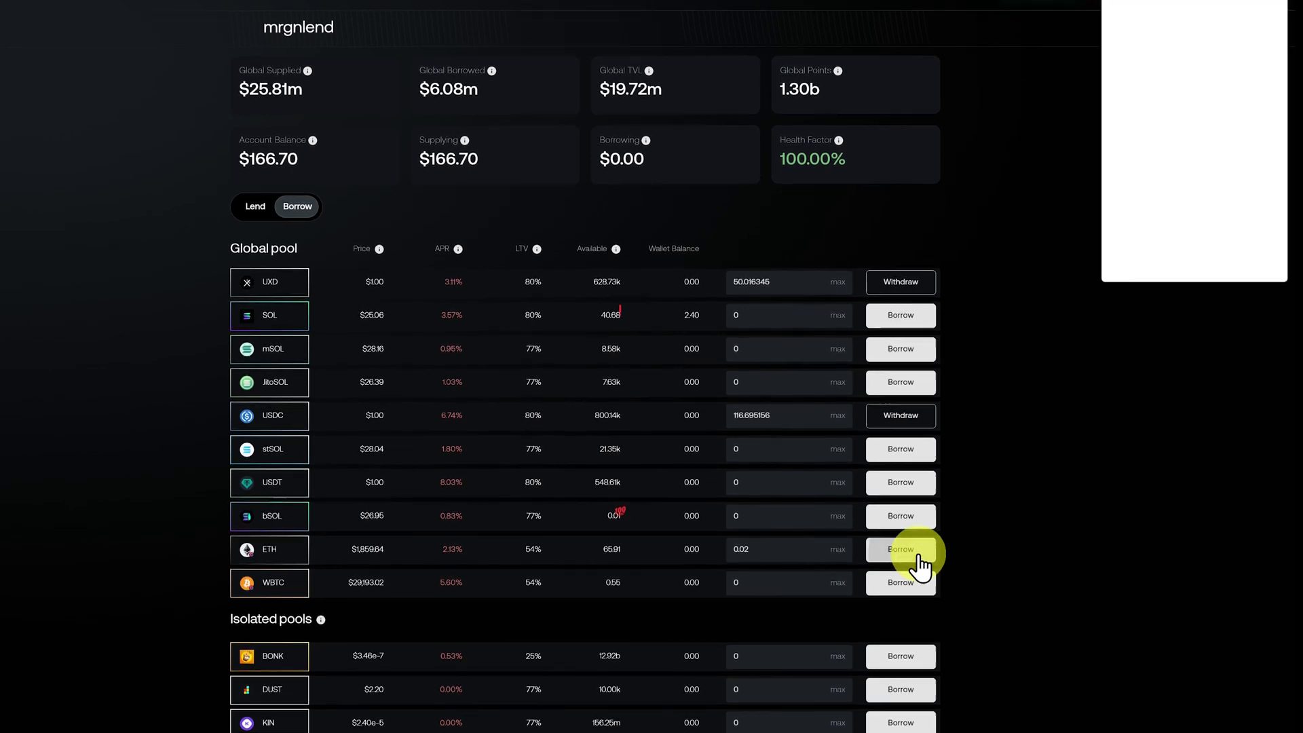
{"action": "left_click", "coordinate": [1215, 266]}
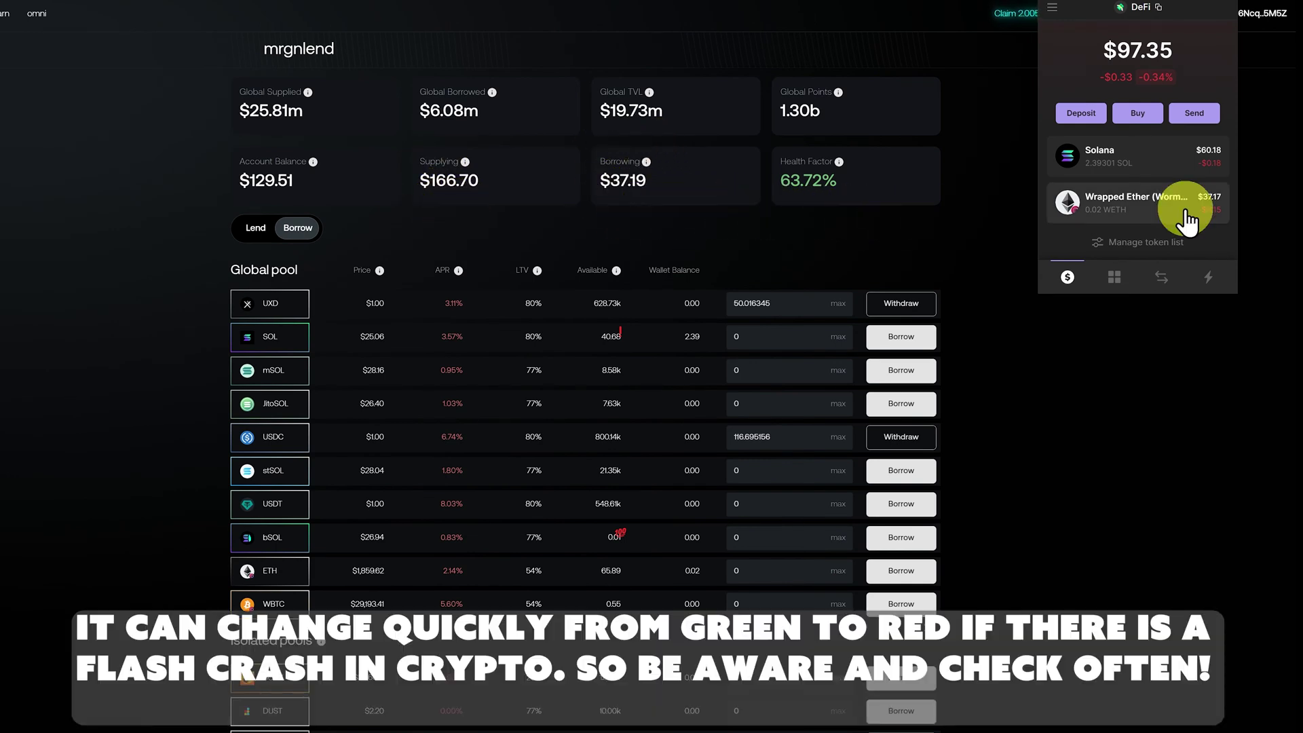
- Borrow the maximum of about 2.81 SOL, approve it, and return to the lending view
{"action": "scroll", "coordinate": [627, 325], "scroll_direction": "down", "scroll_amount": 1}
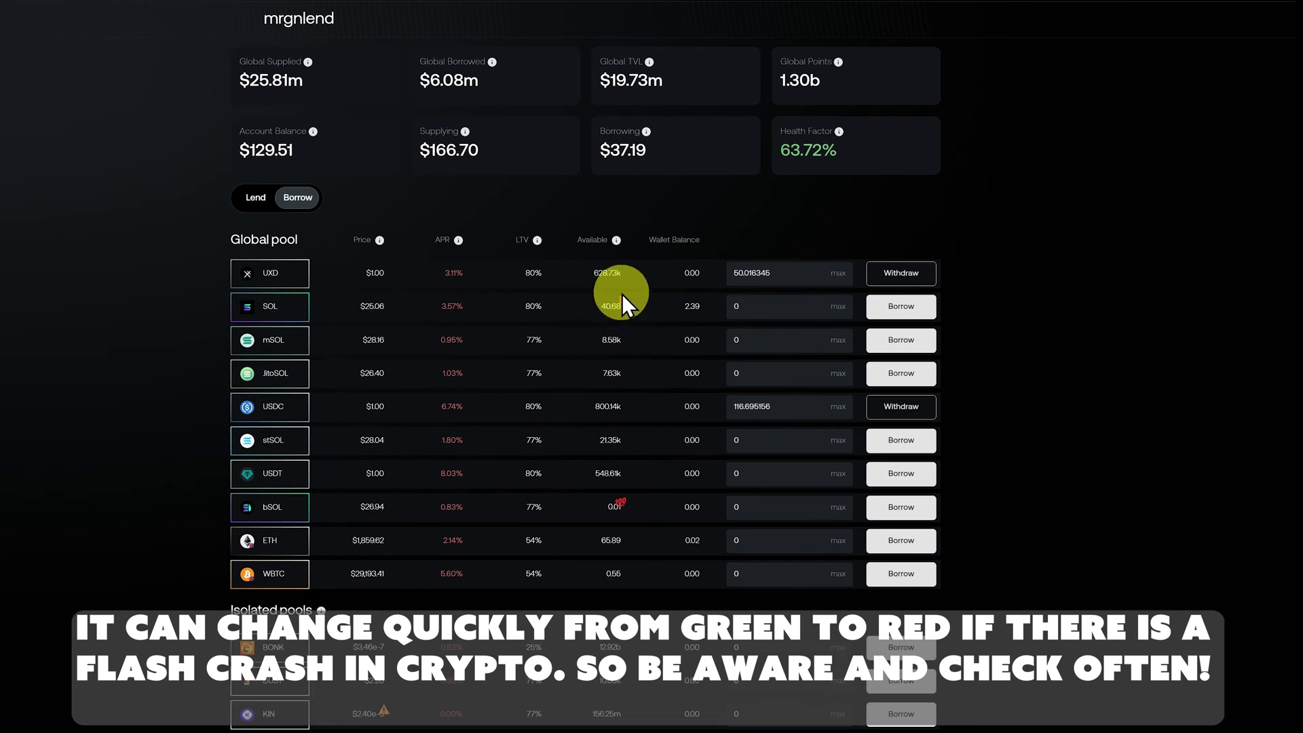
{"action": "mouse_move", "coordinate": [626, 307]}
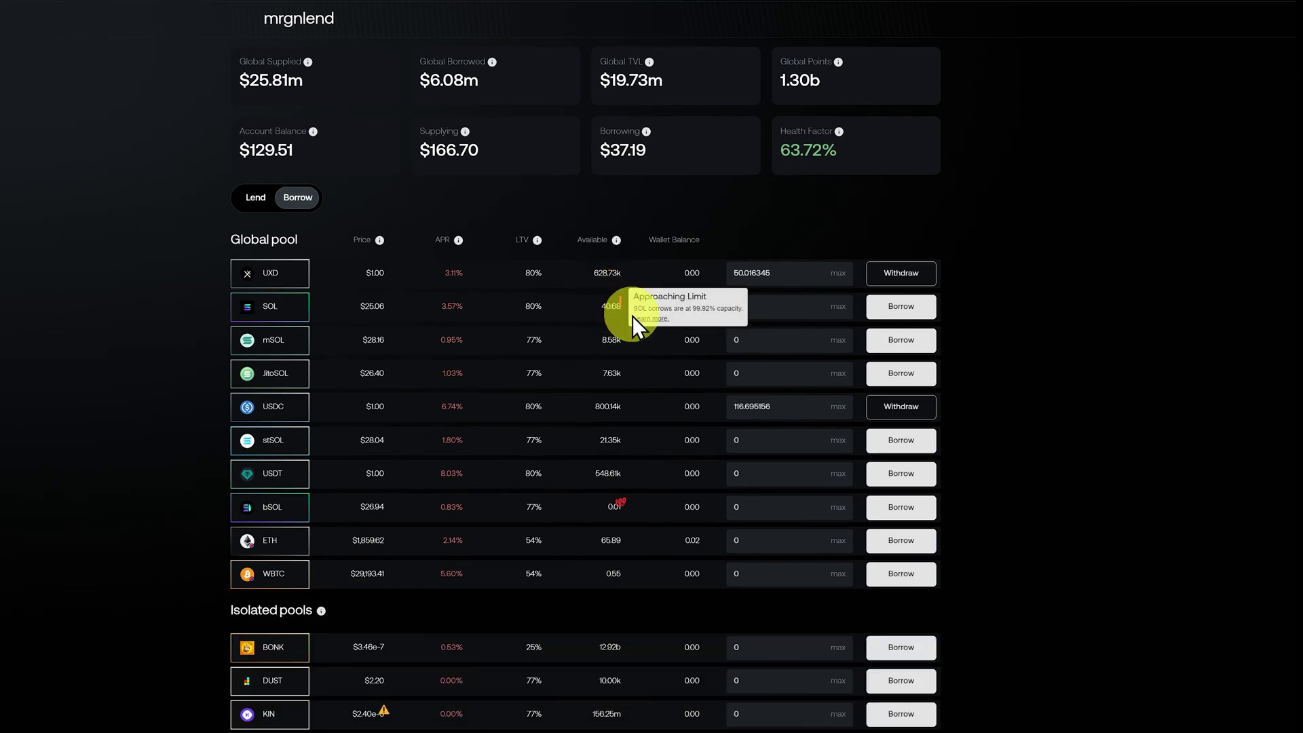
{"action": "left_click", "coordinate": [839, 307]}
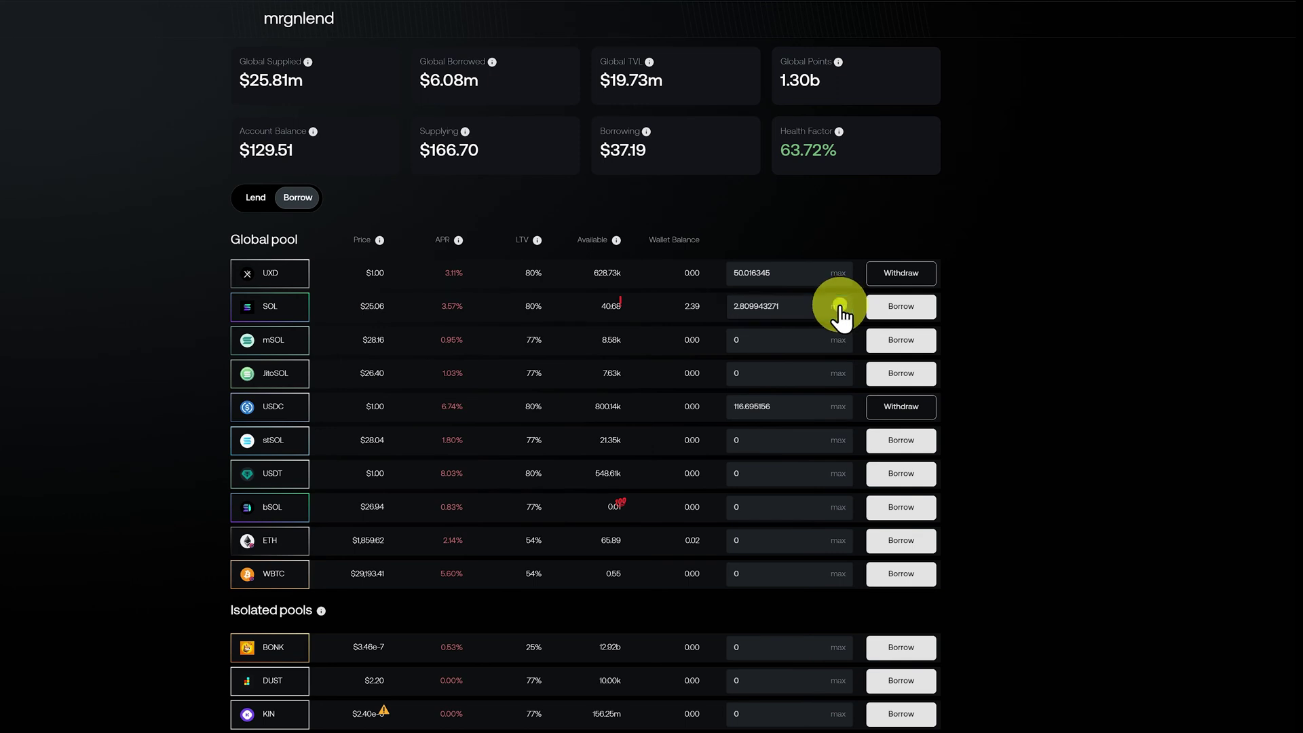
{"action": "left_click", "coordinate": [887, 311]}
{"action": "left_click", "coordinate": [1223, 263]}
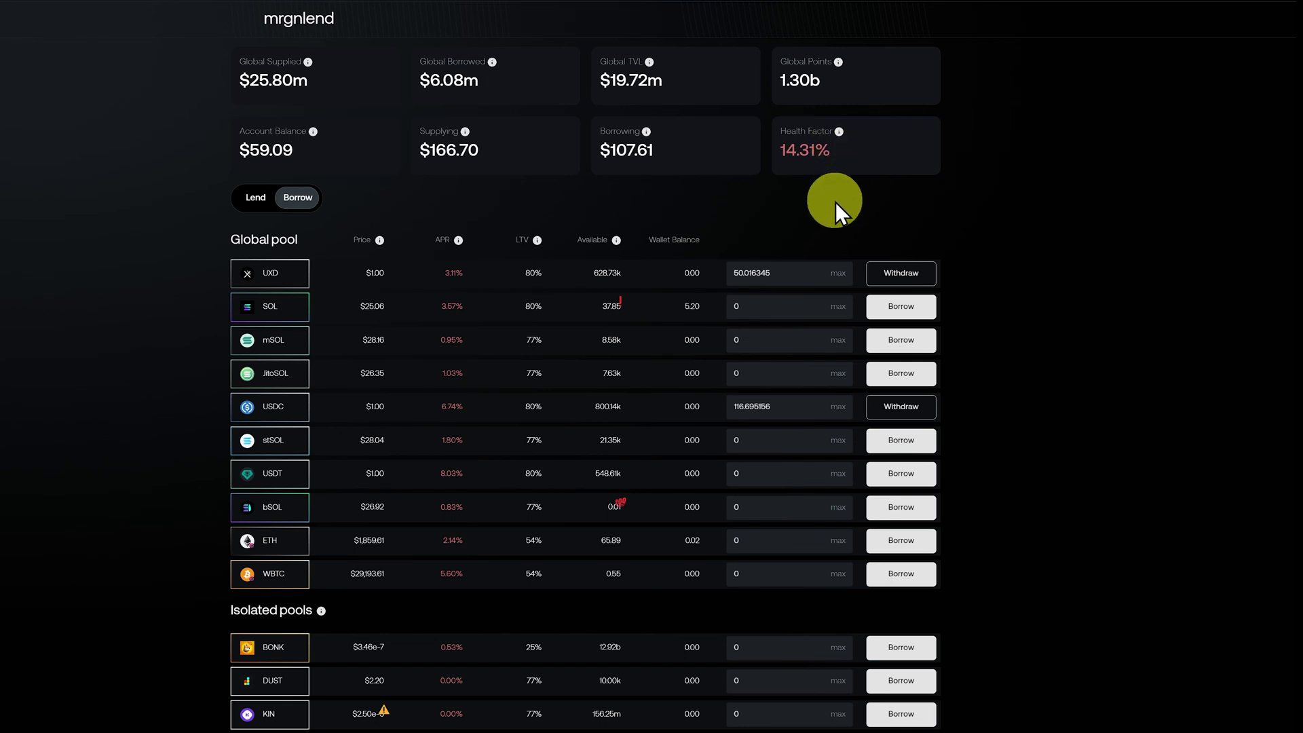
{"action": "left_click", "coordinate": [256, 198]}
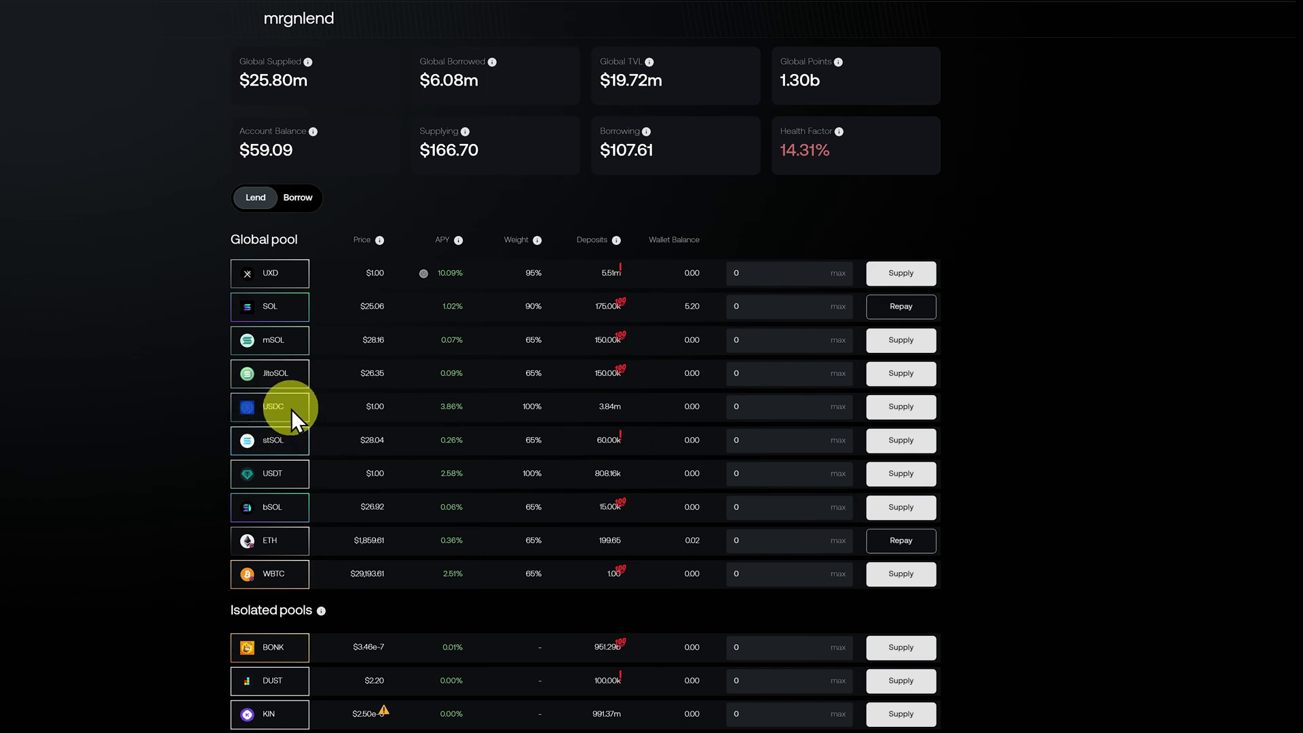
- Switch the pool table back to borrowing, showing $107.61 borrowed and 14.31% health
{"action": "left_click", "coordinate": [298, 198]}
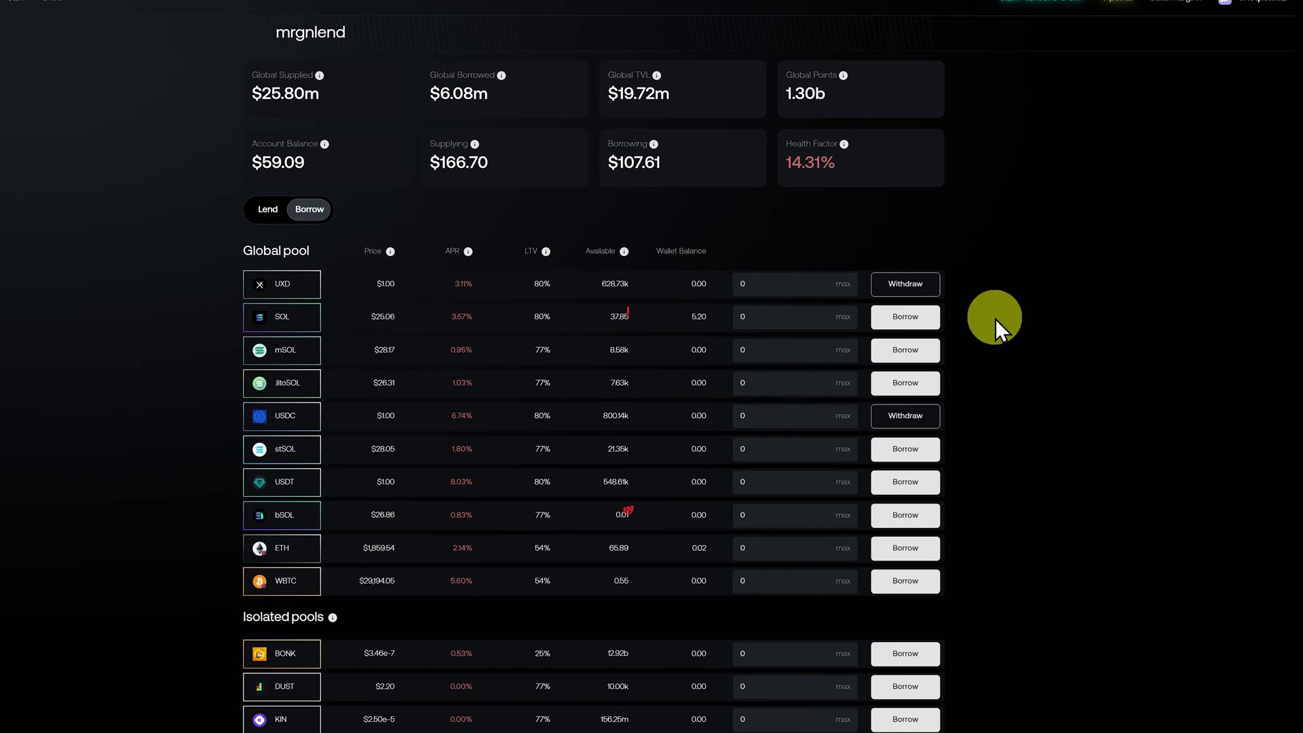
- Submit a full 0.02 ETH repayment, overriding the insufficient-funds warning, and approve it
{"action": "scroll", "coordinate": [996, 319], "scroll_direction": "down", "scroll_amount": 3}
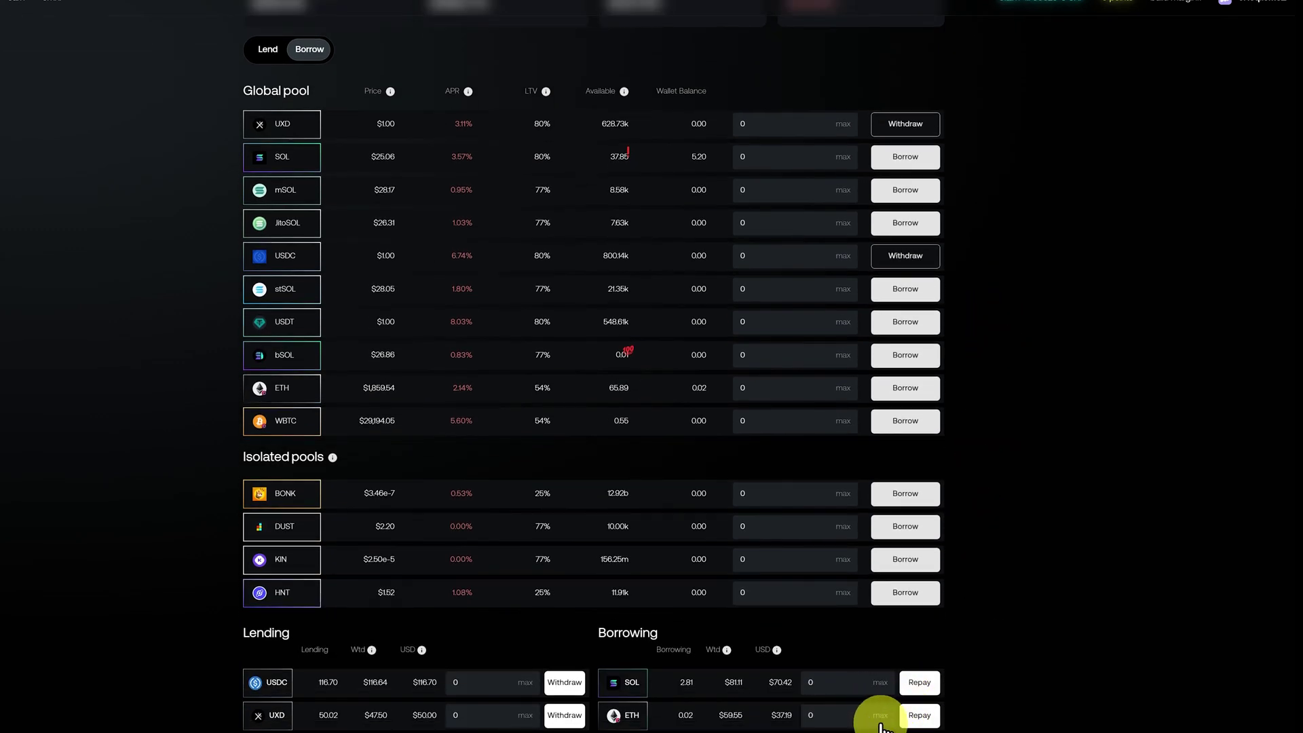
{"action": "left_click", "coordinate": [881, 717]}
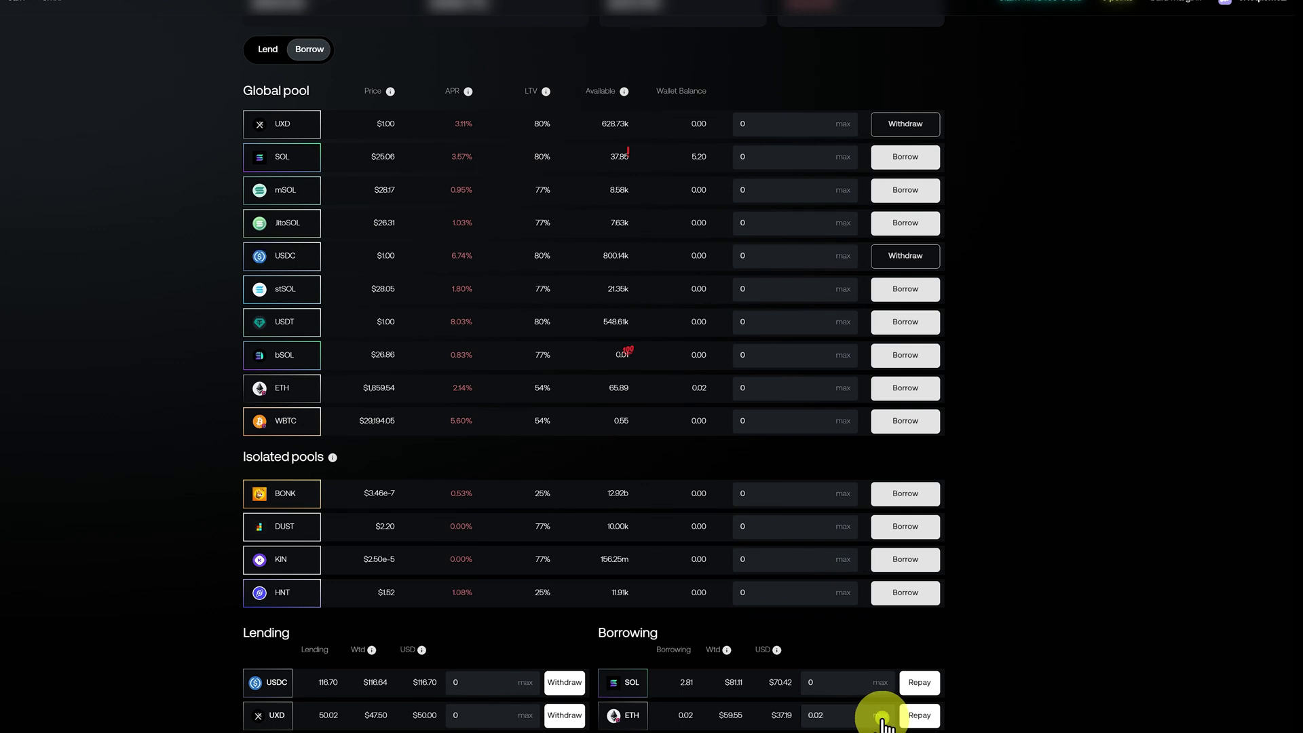
{"action": "left_click", "coordinate": [921, 717]}
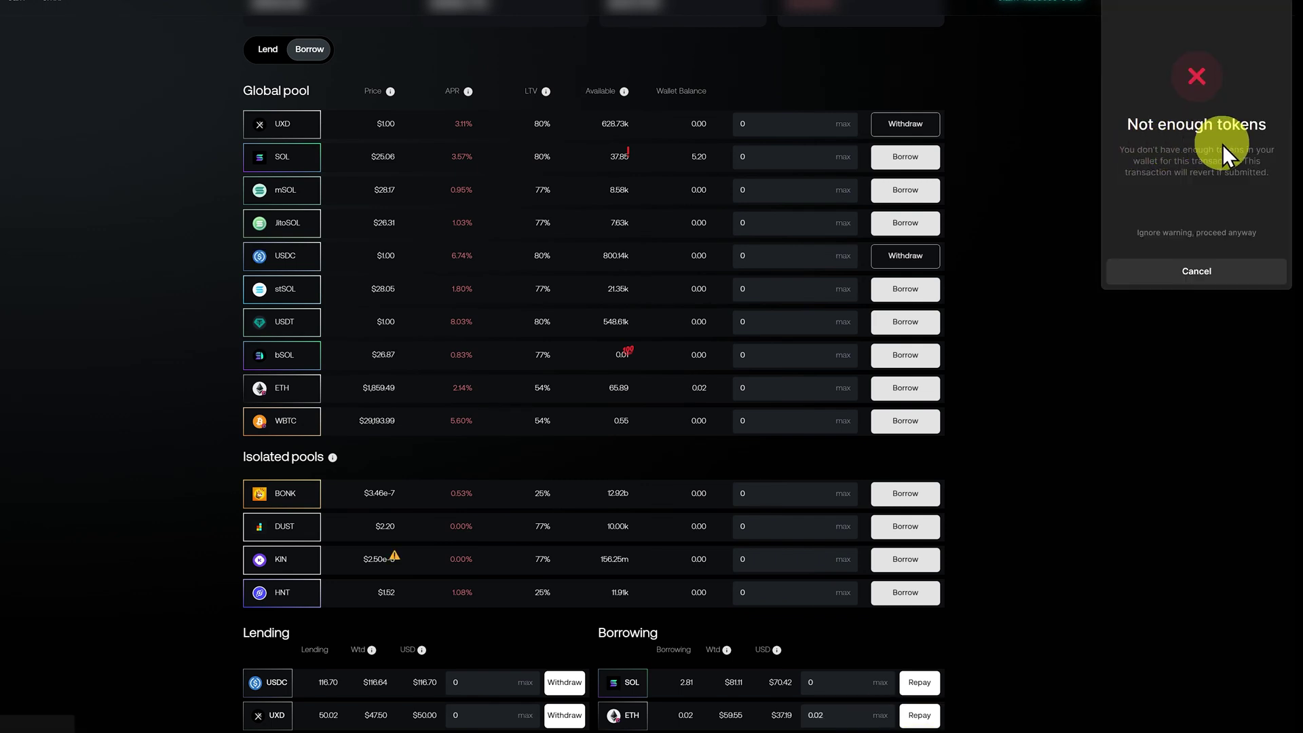
{"action": "left_click", "coordinate": [1222, 233]}
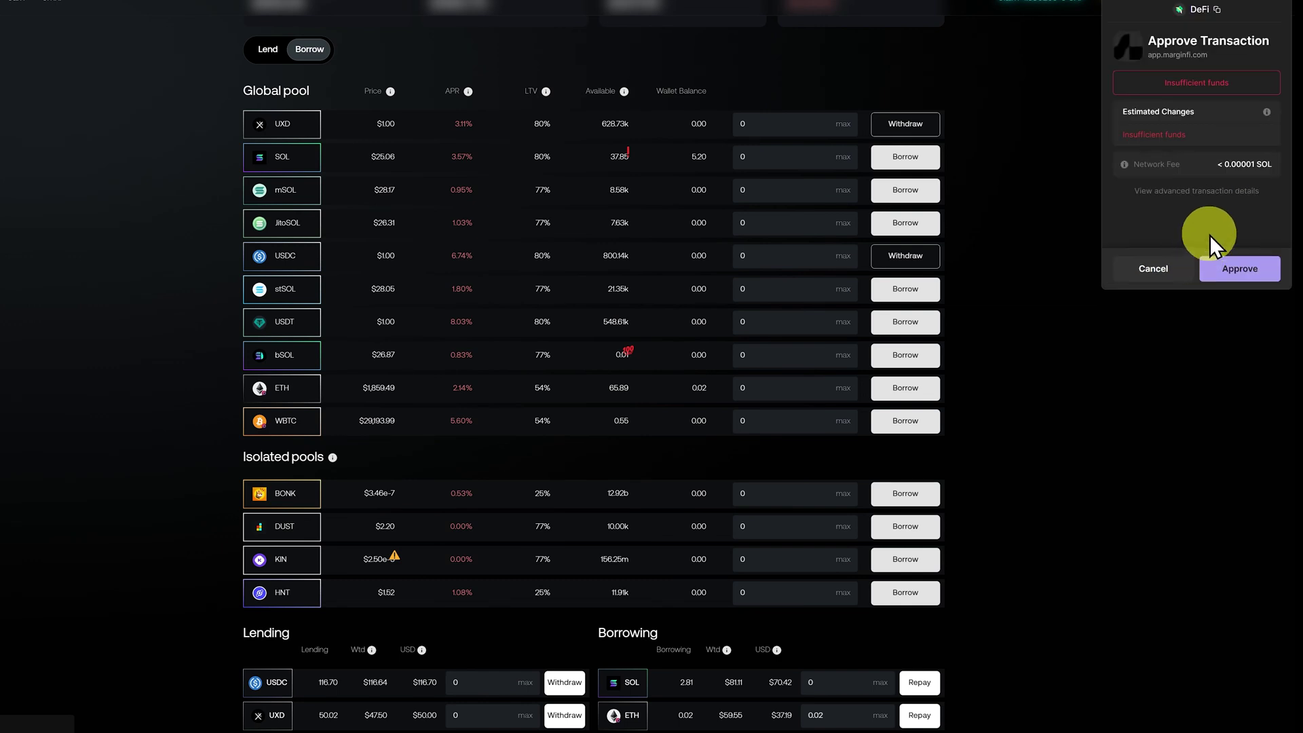
{"action": "left_click", "coordinate": [1167, 266]}
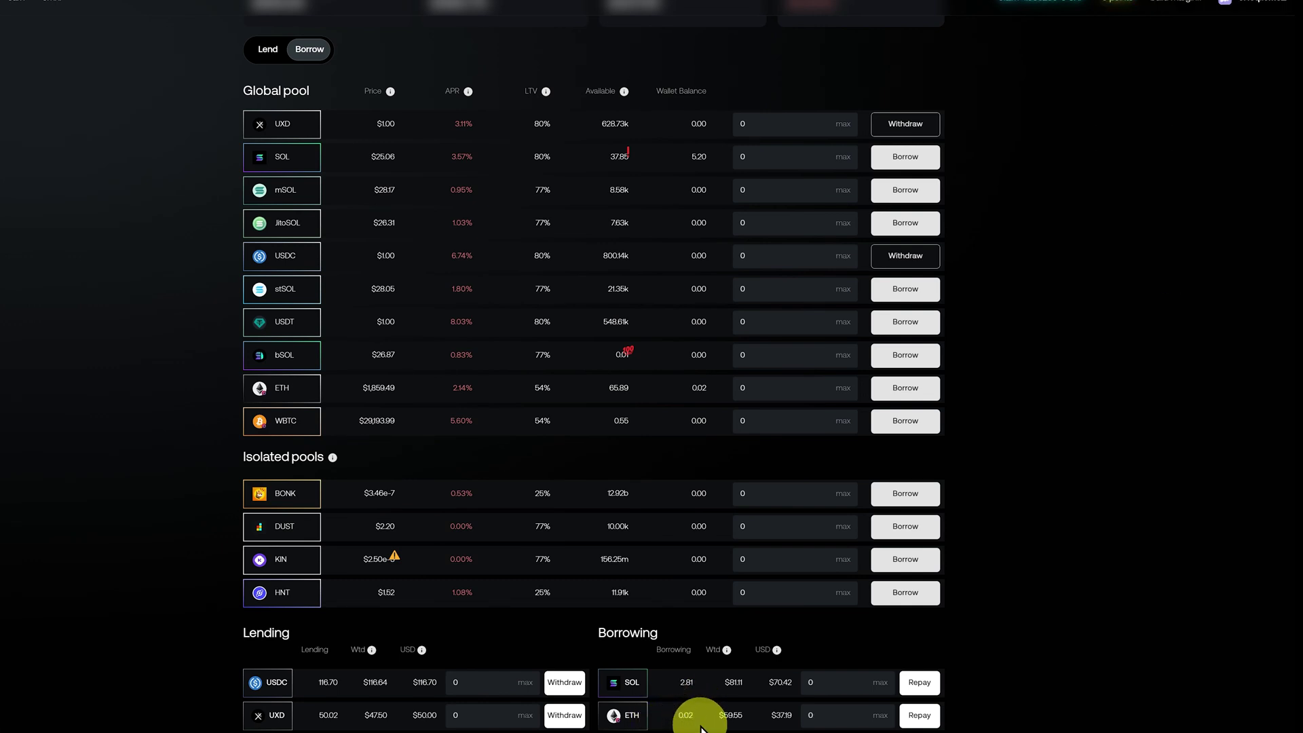
- Swap 0.04 SOL for about 0.00054 WETH in Phantom, leaving 5.16 SOL
{"action": "left_click", "coordinate": [1240, 0]}
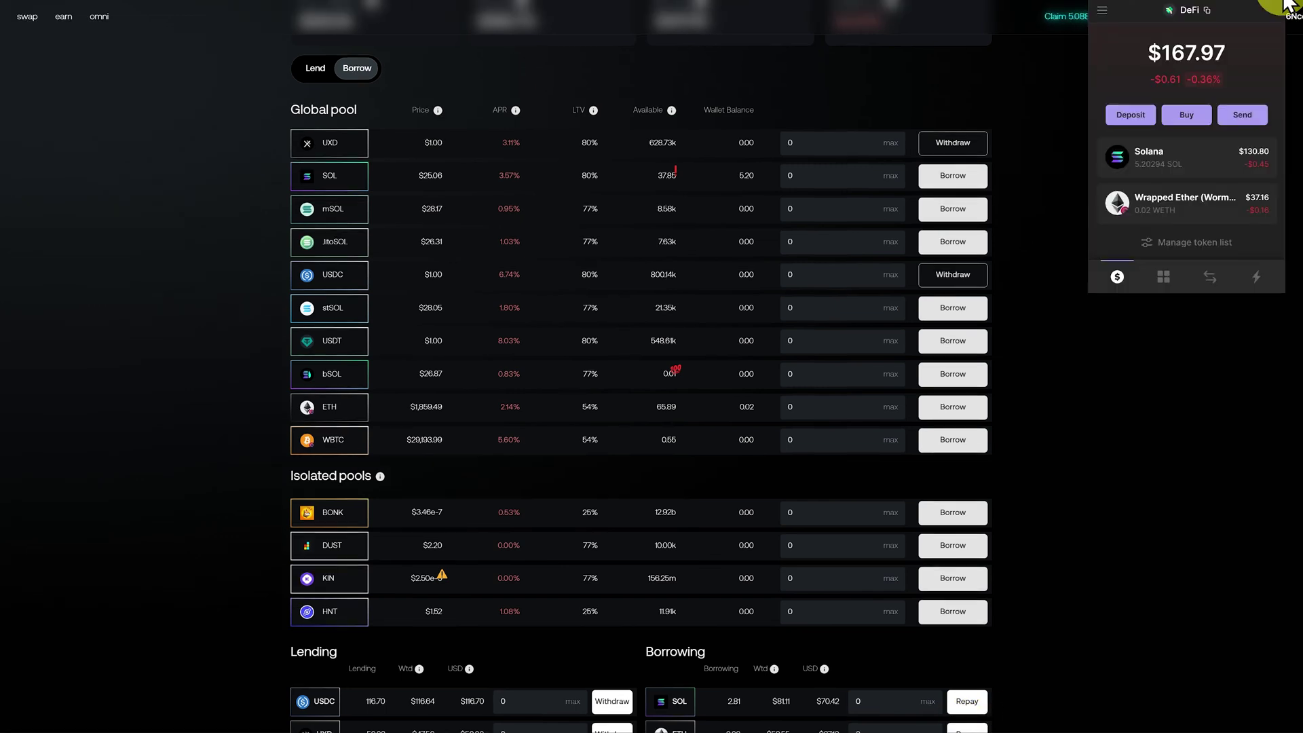
{"action": "left_click", "coordinate": [1210, 277]}
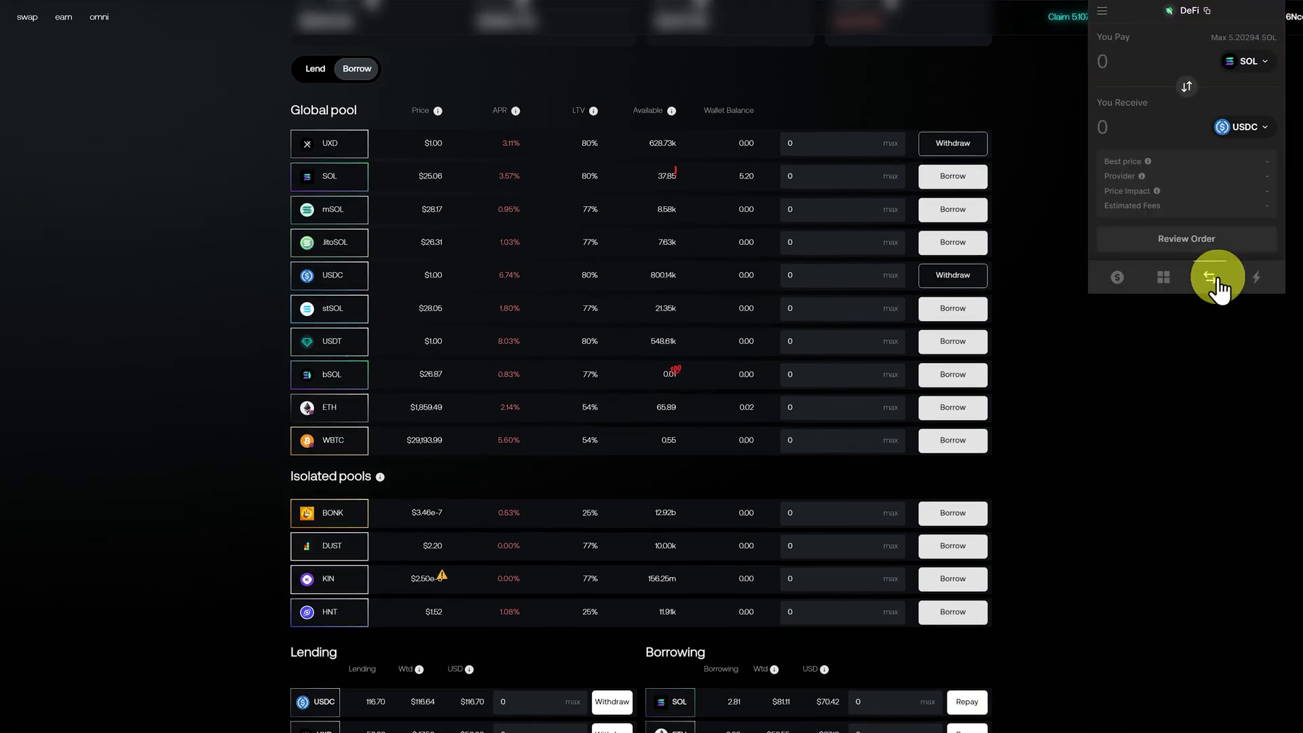
{"action": "left_click", "coordinate": [1234, 128]}
{"action": "left_click", "coordinate": [1209, 89]}
{"action": "left_click", "coordinate": [1158, 63]}
{"action": "type", "text": "0.0"}
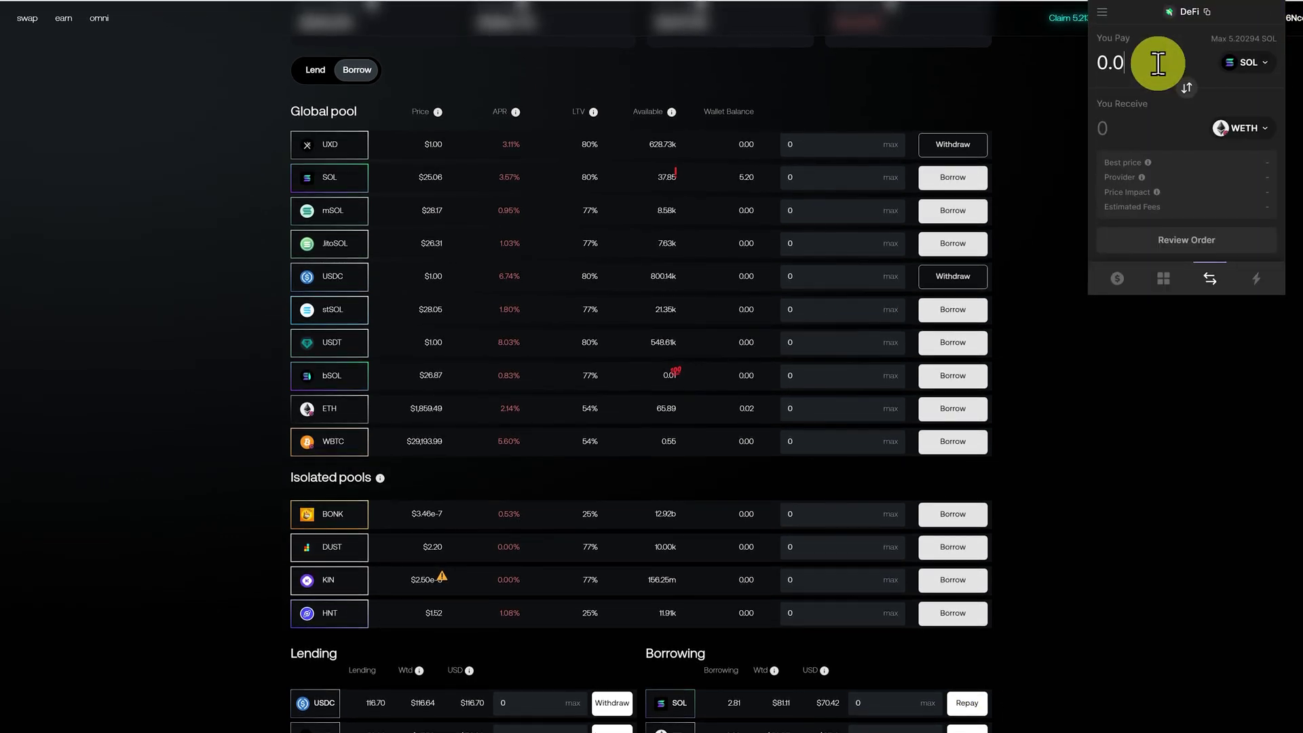
{"action": "type", "text": "4"}
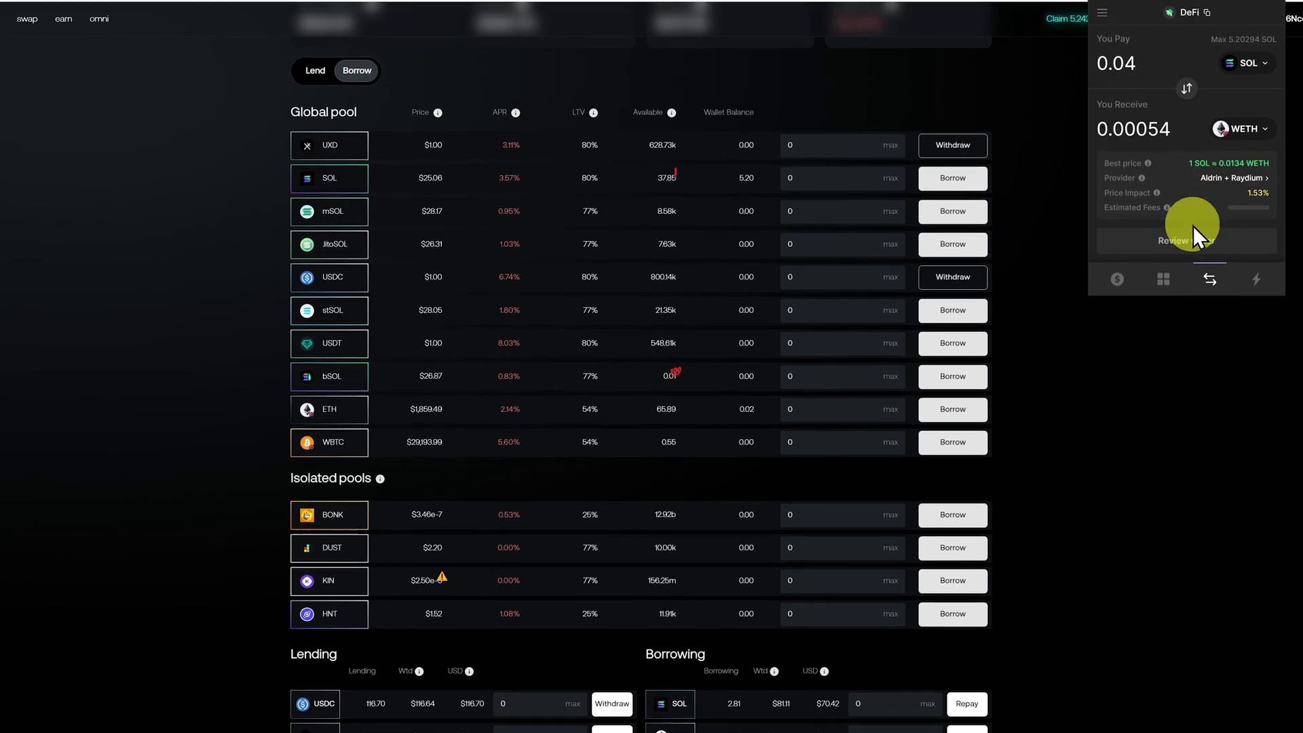
{"action": "left_click", "coordinate": [1198, 264]}
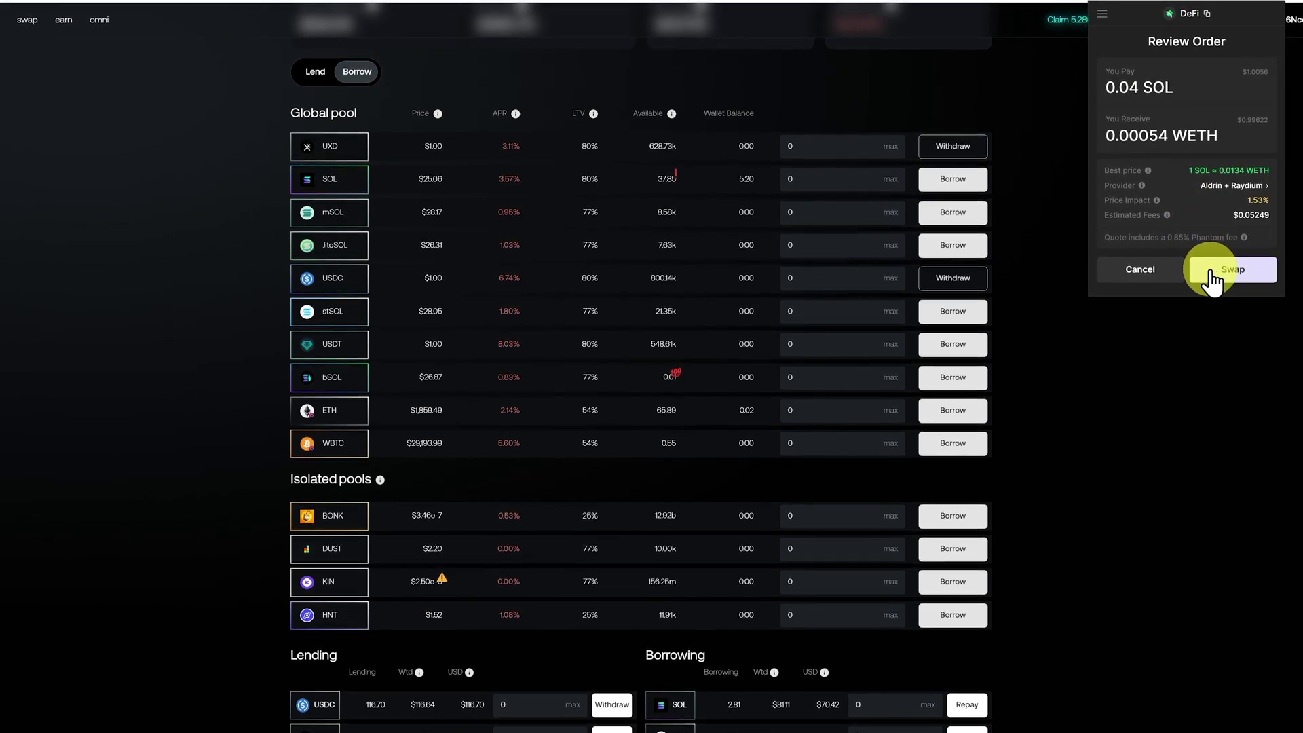
{"action": "left_click", "coordinate": [1212, 275]}
- Repay the full 0.02 ETH loan and approve it in Phantom
{"action": "left_click", "coordinate": [1201, 350]}
{"action": "scroll", "coordinate": [1086, 516], "scroll_direction": "down", "scroll_amount": 1}
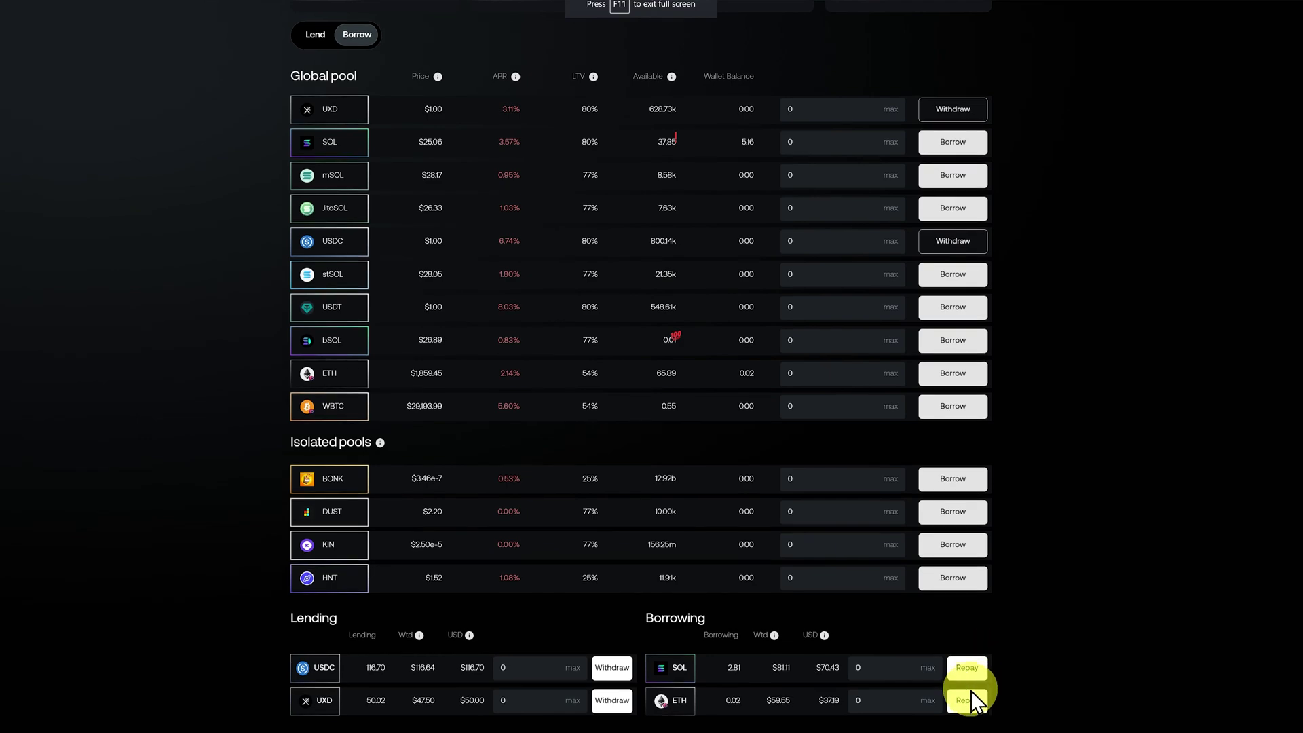
{"action": "left_click", "coordinate": [964, 701]}
{"action": "left_click", "coordinate": [928, 702]}
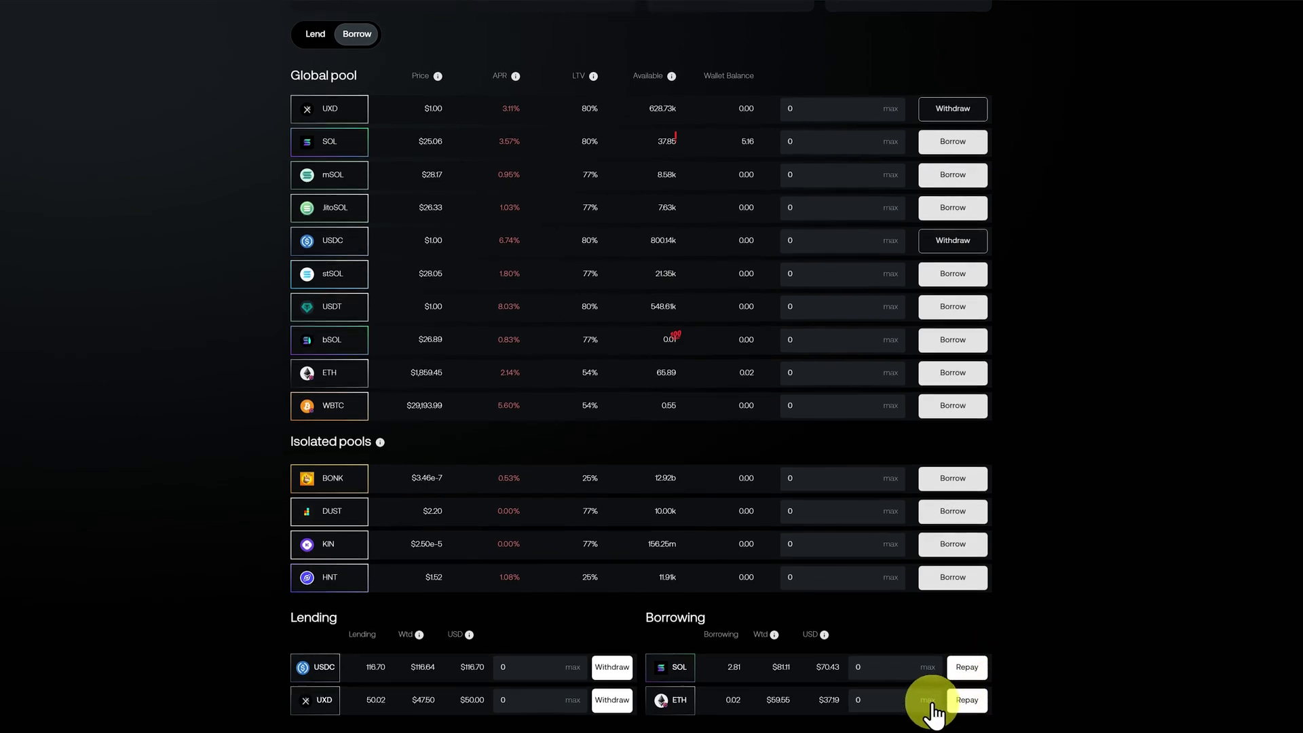
{"action": "left_click", "coordinate": [968, 701]}
{"action": "left_click", "coordinate": [1228, 283]}
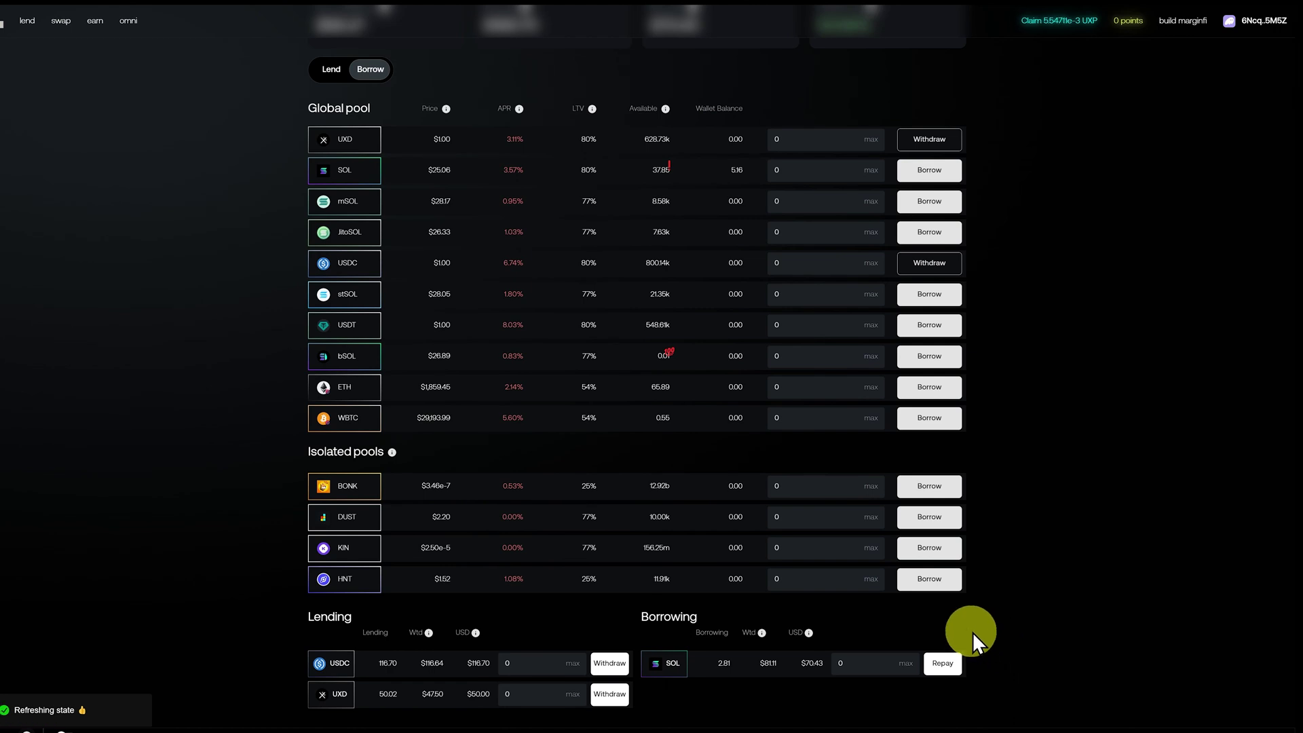
- Repay the full 2.81 SOL loan and approve it in Phantom
{"action": "left_click", "coordinate": [912, 667]}
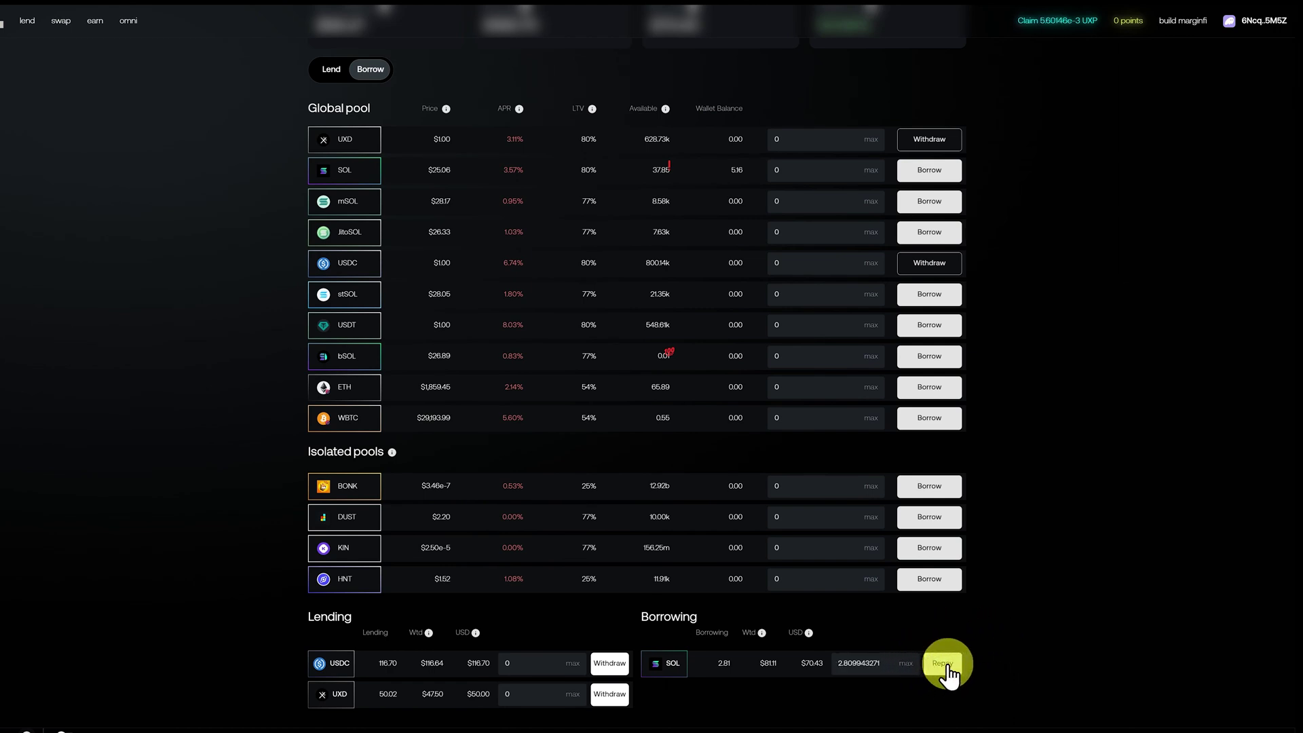
{"action": "left_click", "coordinate": [942, 666]}
{"action": "left_click", "coordinate": [1243, 276]}
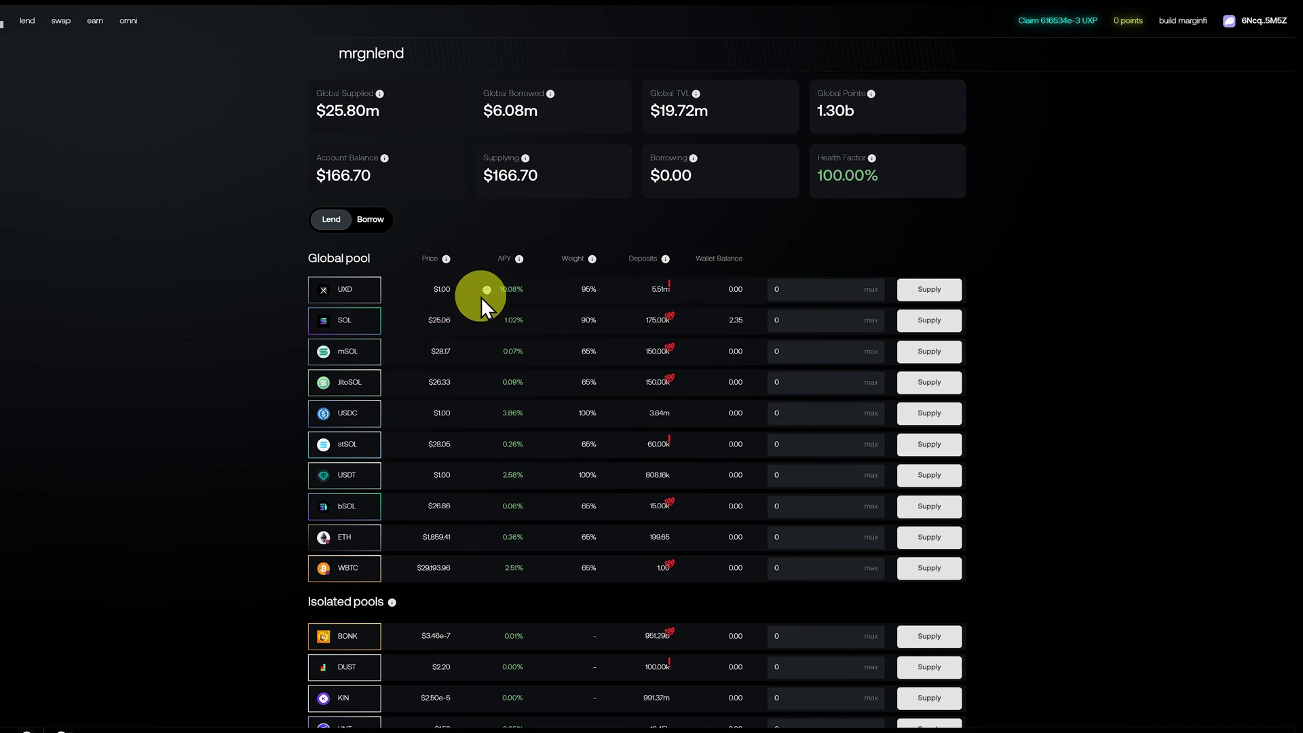
- Claim the accrued UXP rewards twice, approving each claim in Phantom
{"action": "mouse_move", "coordinate": [487, 291]}
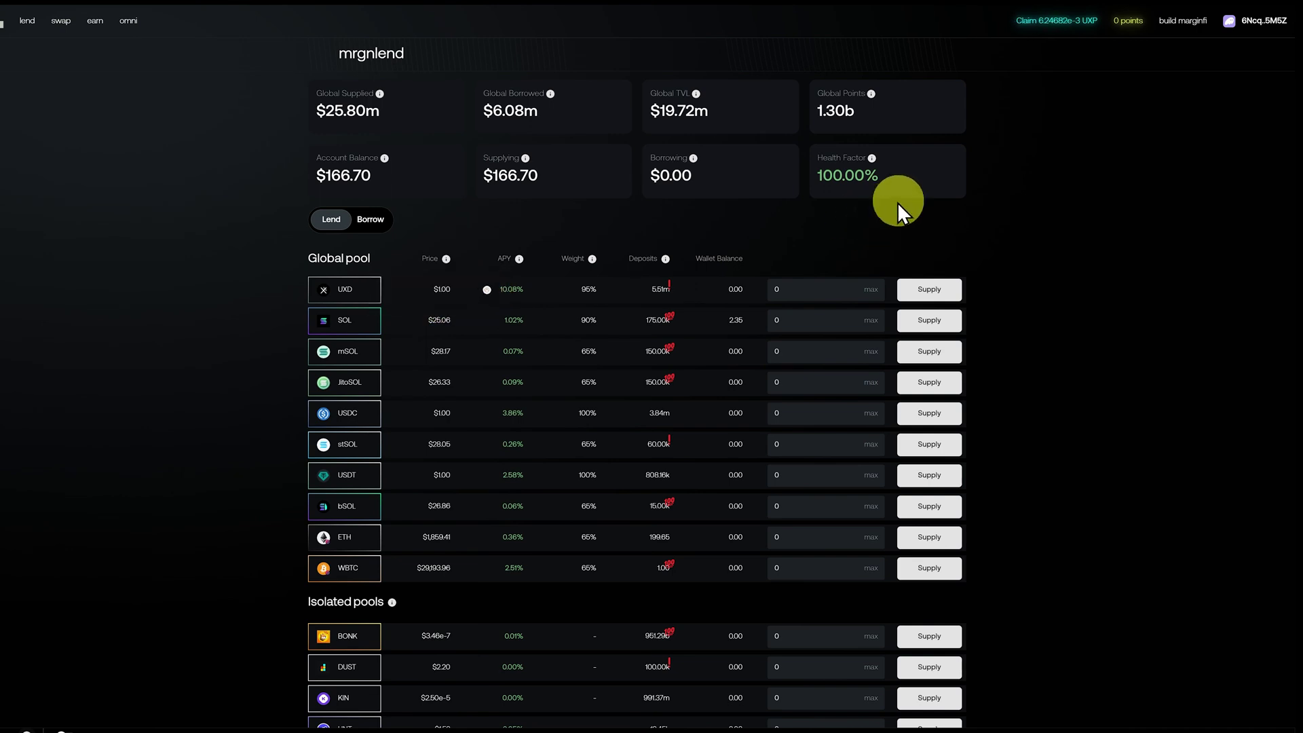
{"action": "left_click", "coordinate": [1054, 20]}
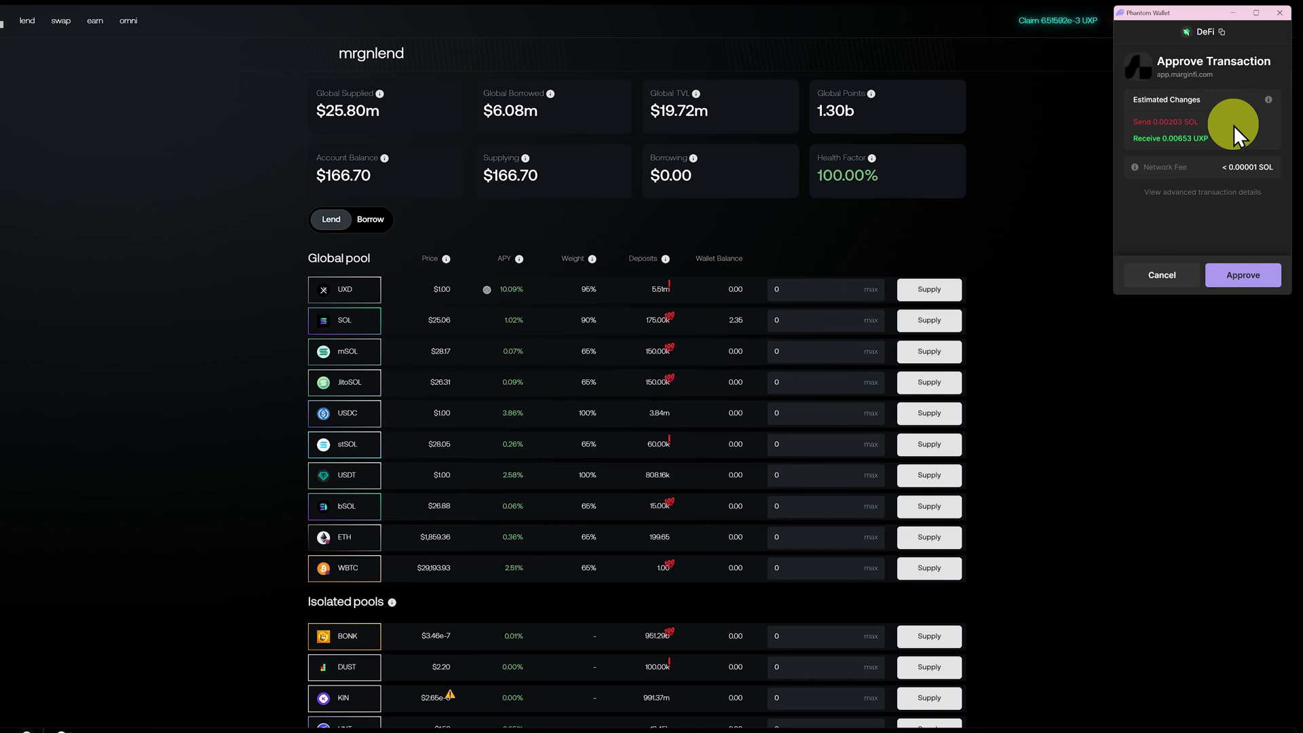
{"action": "left_click", "coordinate": [1244, 275]}
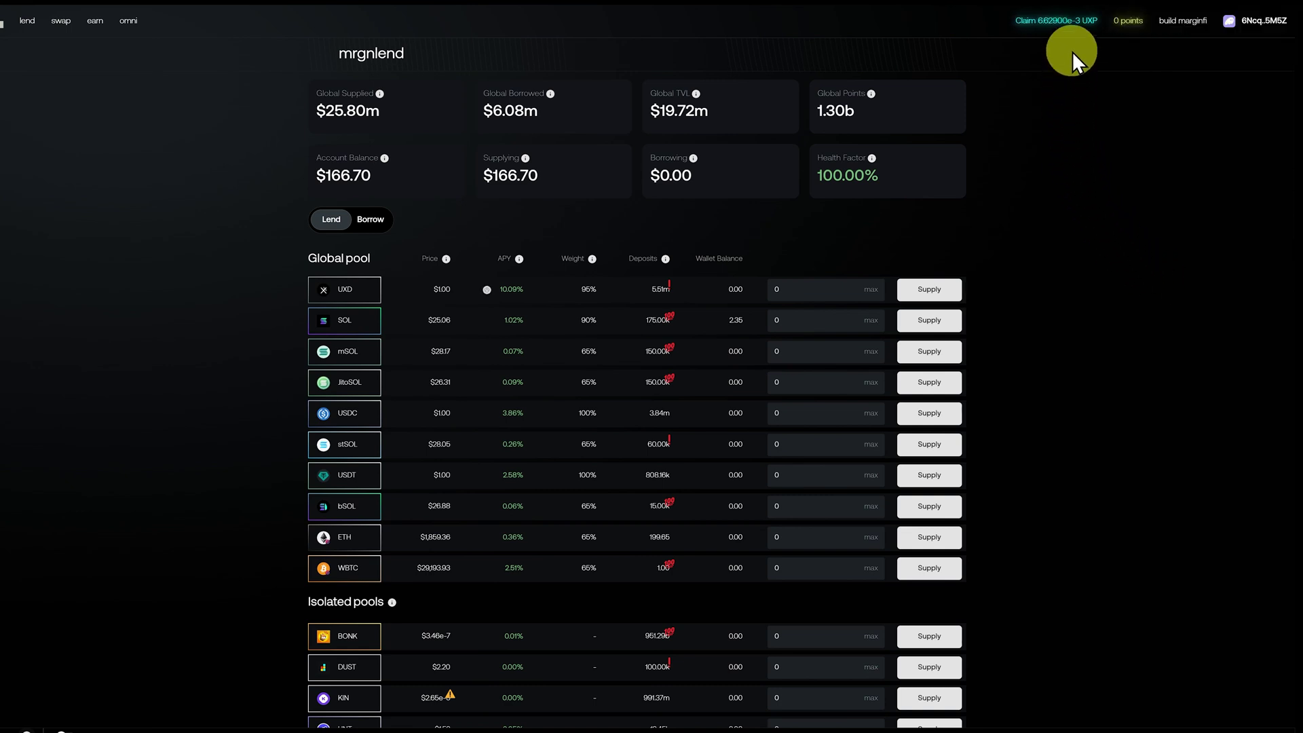
{"action": "left_click", "coordinate": [1063, 20]}
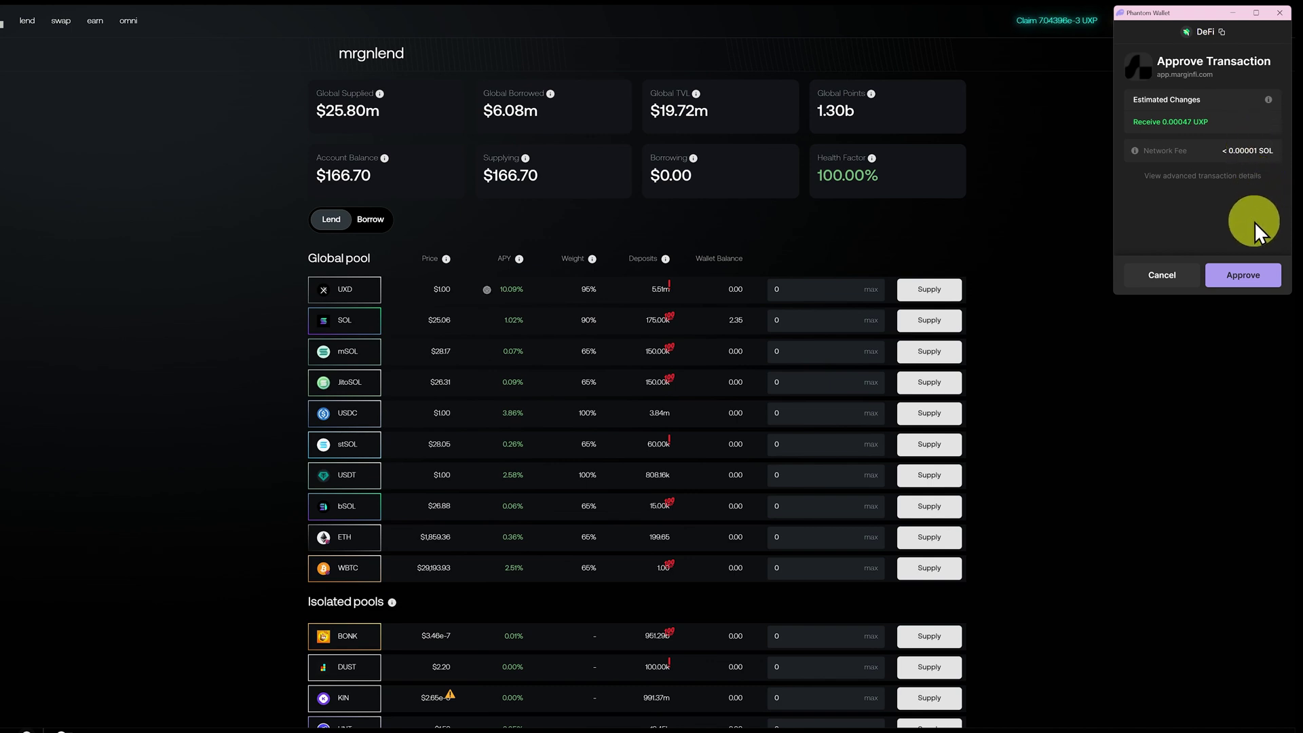
{"action": "left_click", "coordinate": [1243, 275]}
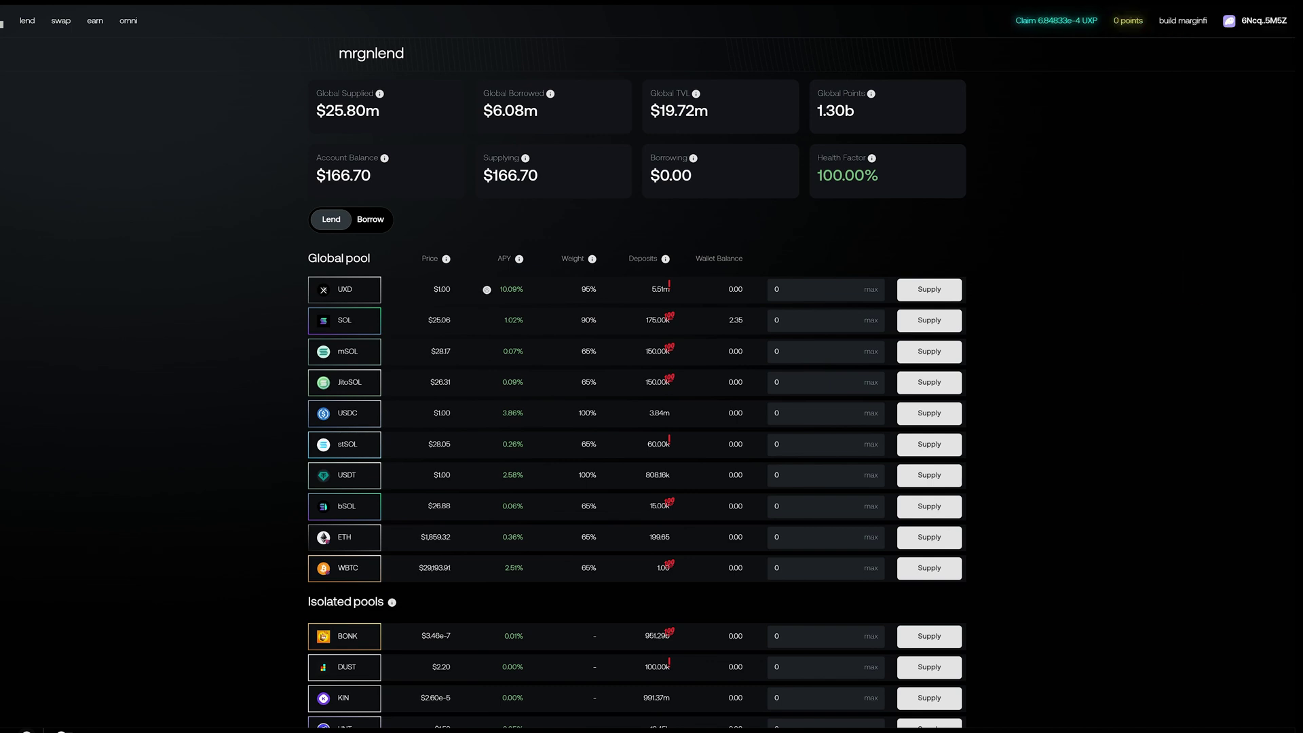